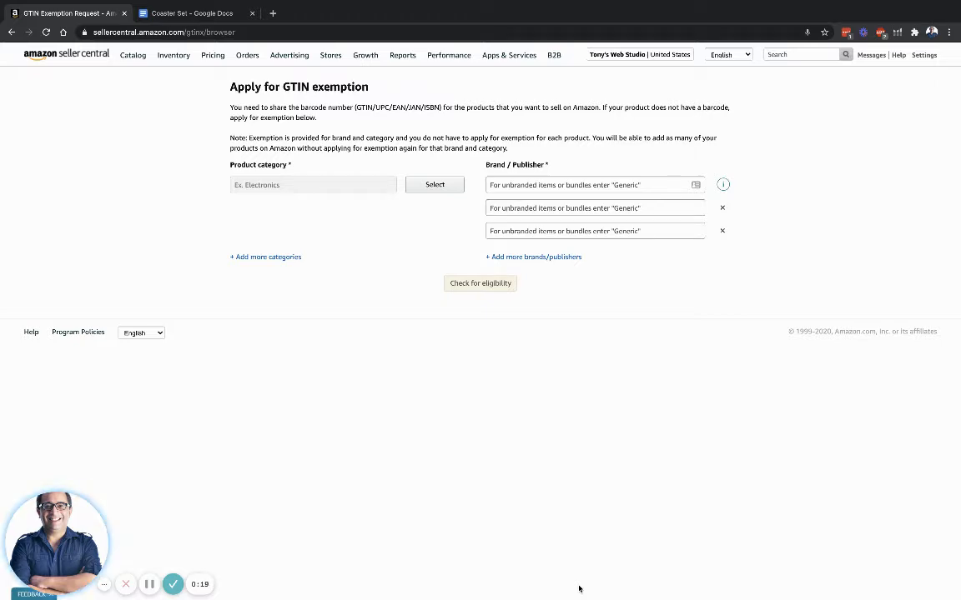
Review the product title, photo and bullet points in the Coaster Set document in Google Docs.
left_click(204, 14)
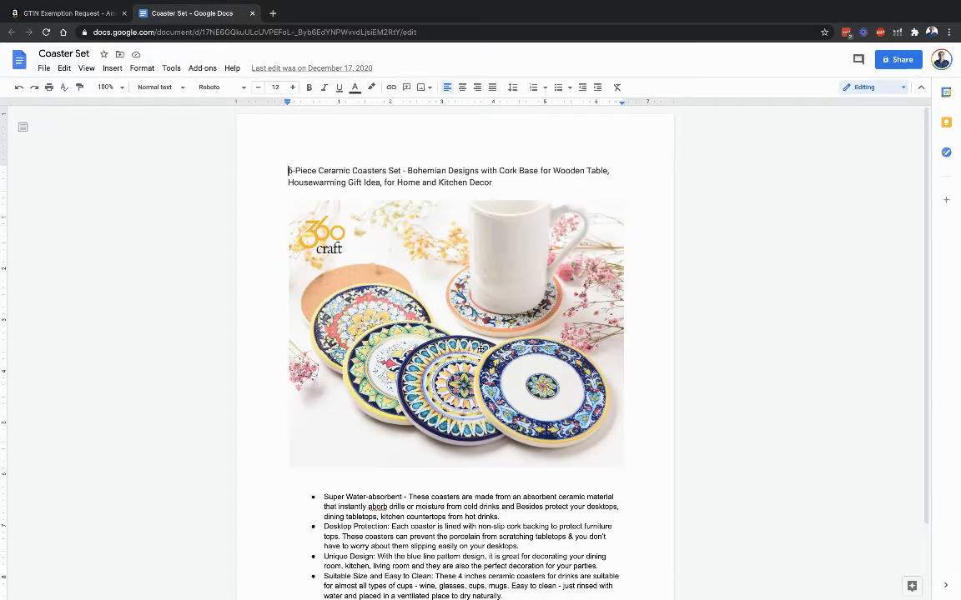
scroll(480, 349, "down", 3)
scroll(480, 348, "up", 2)
scroll(480, 349, "down", 2)
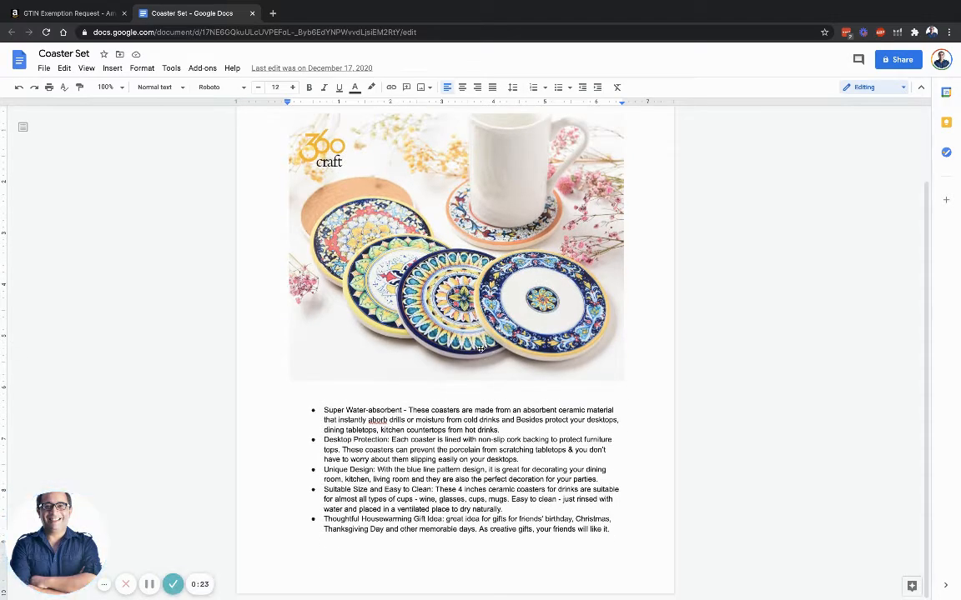
scroll(480, 348, "up", 2)
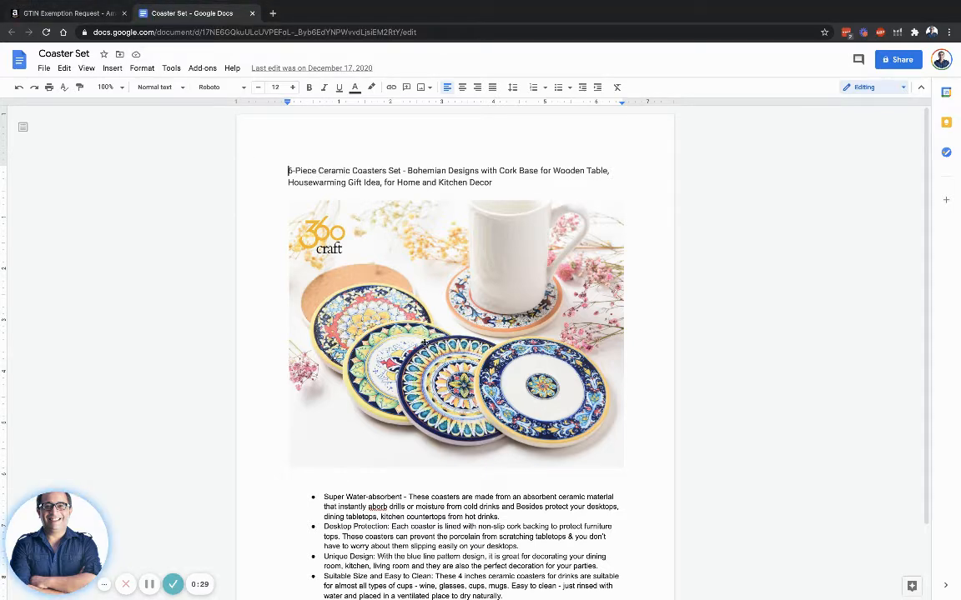
scroll(424, 344, "down", 2)
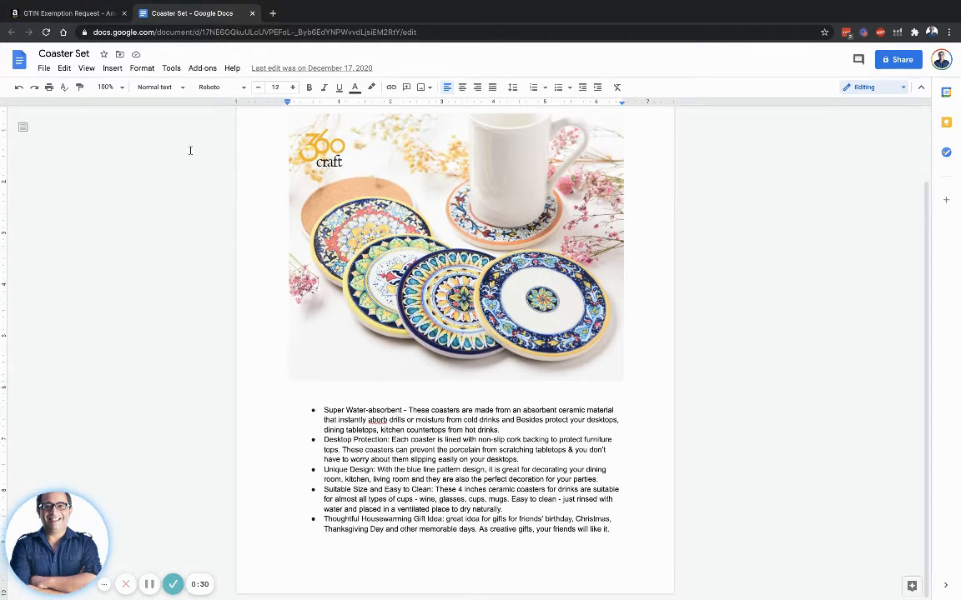
Switch back to Amazon Seller Central and check GTIN exemption eligibility for the Home & Garden category with the brand Generic.
left_click(96, 15)
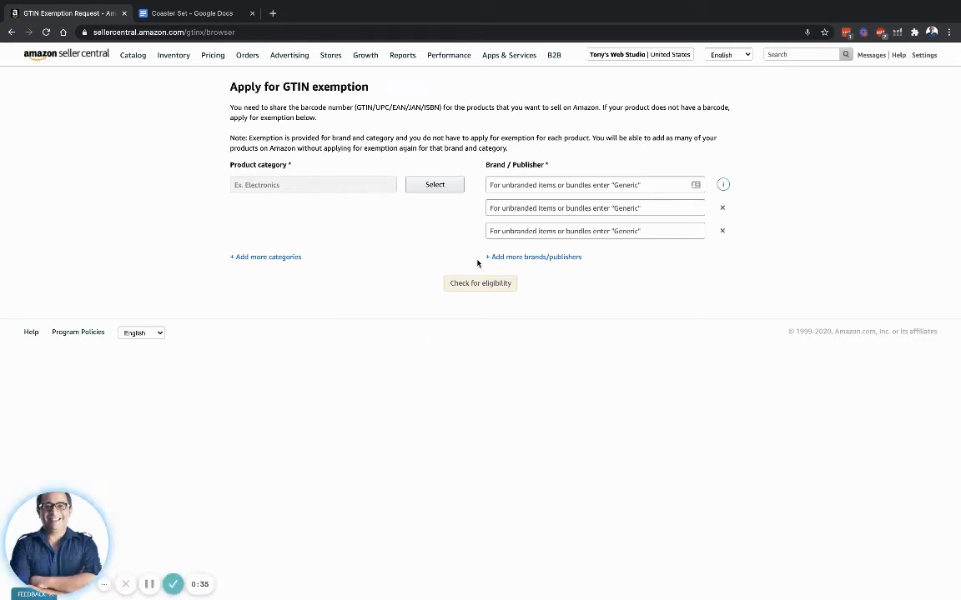
triple_click(326, 91)
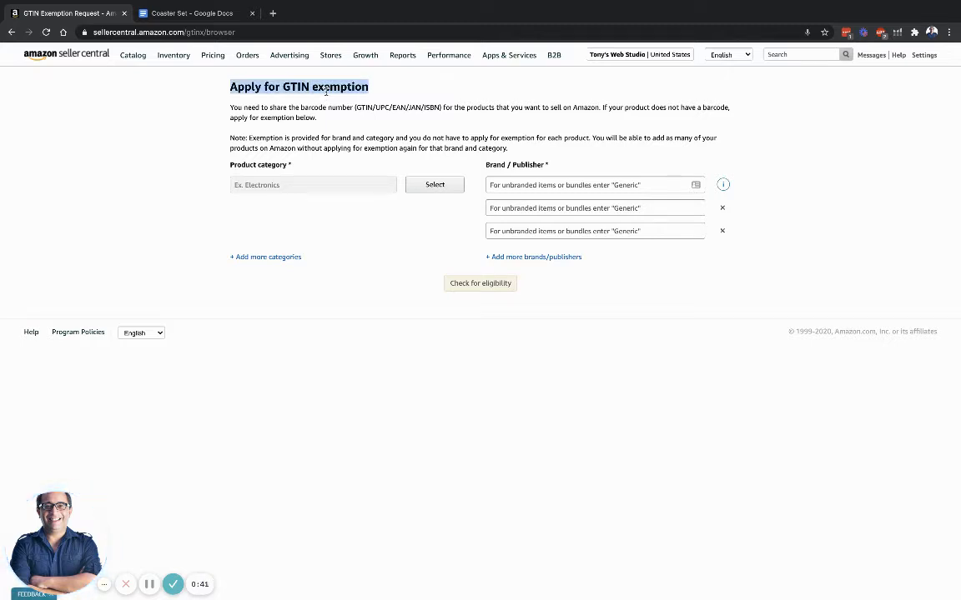
left_click(429, 186)
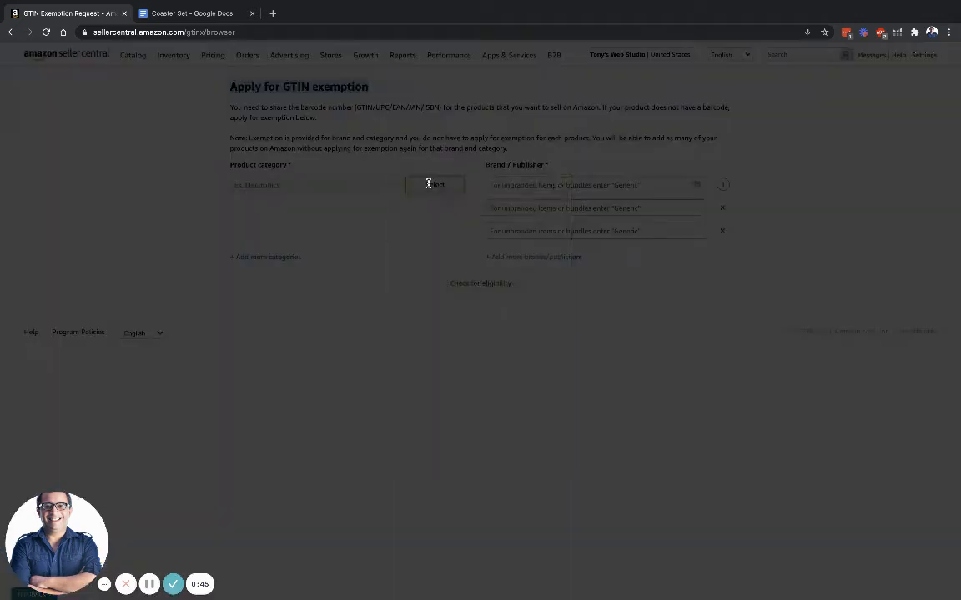
scroll(473, 301, "down", 5)
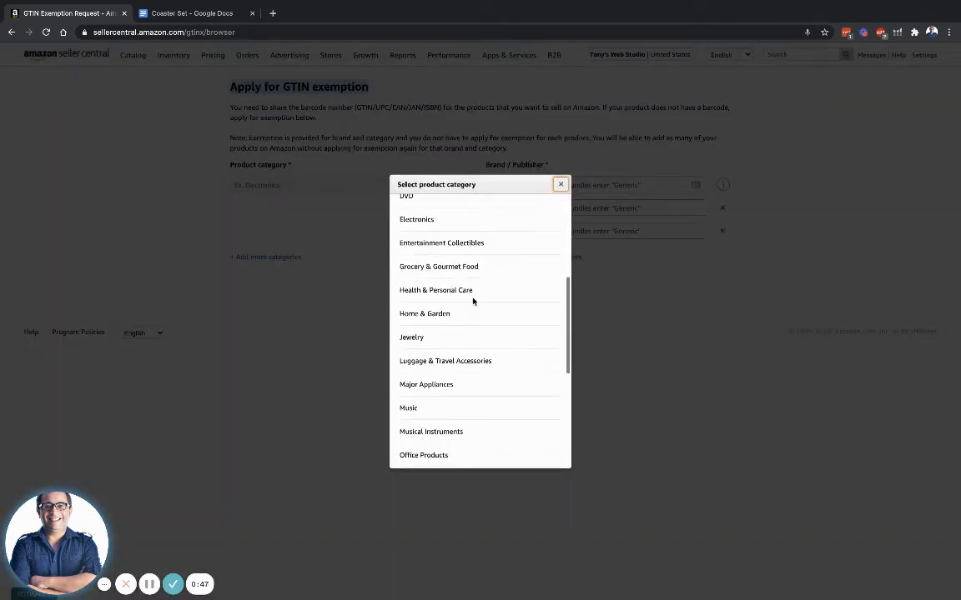
left_click(425, 313)
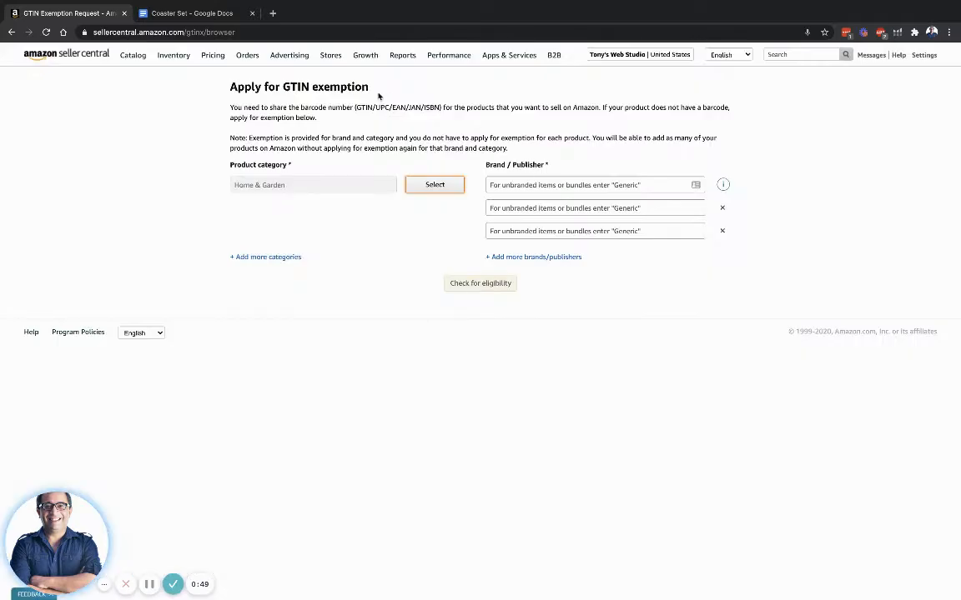
left_click(596, 176)
type("Generic")
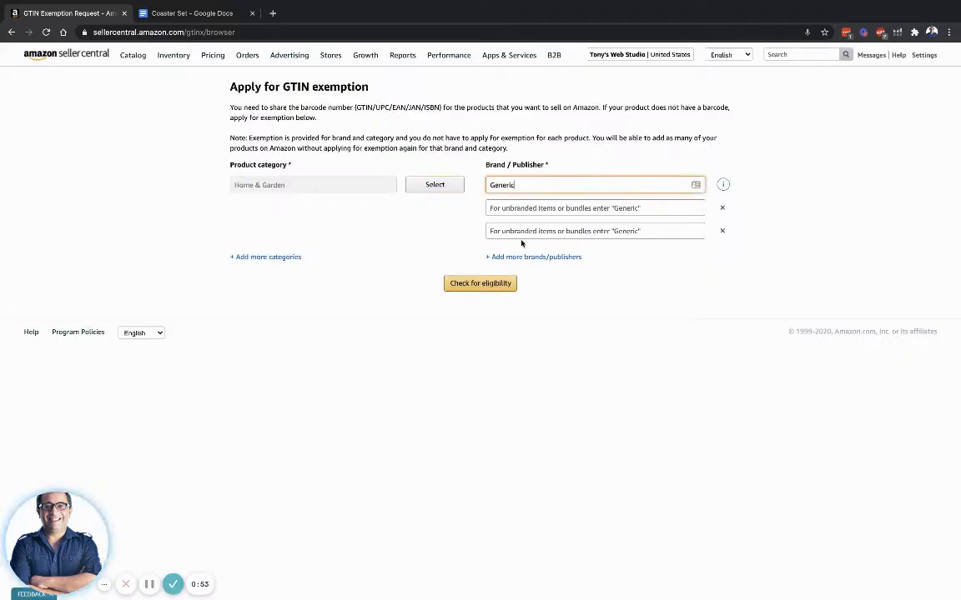
left_click(512, 285)
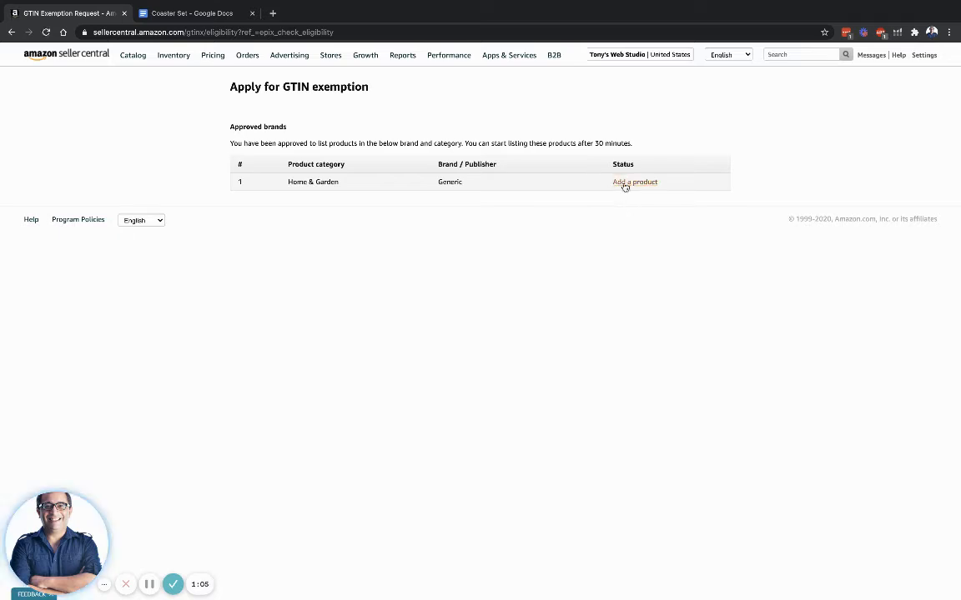
Start adding a product not sold on Amazon from the approved brand and search the product categories for "Coaster Set".
left_click(634, 182)
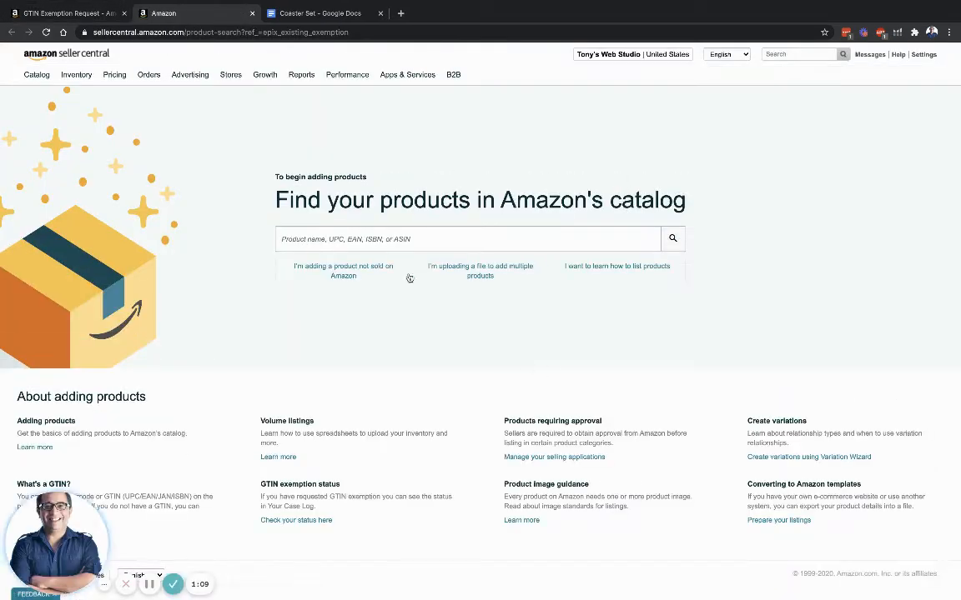
left_click(347, 272)
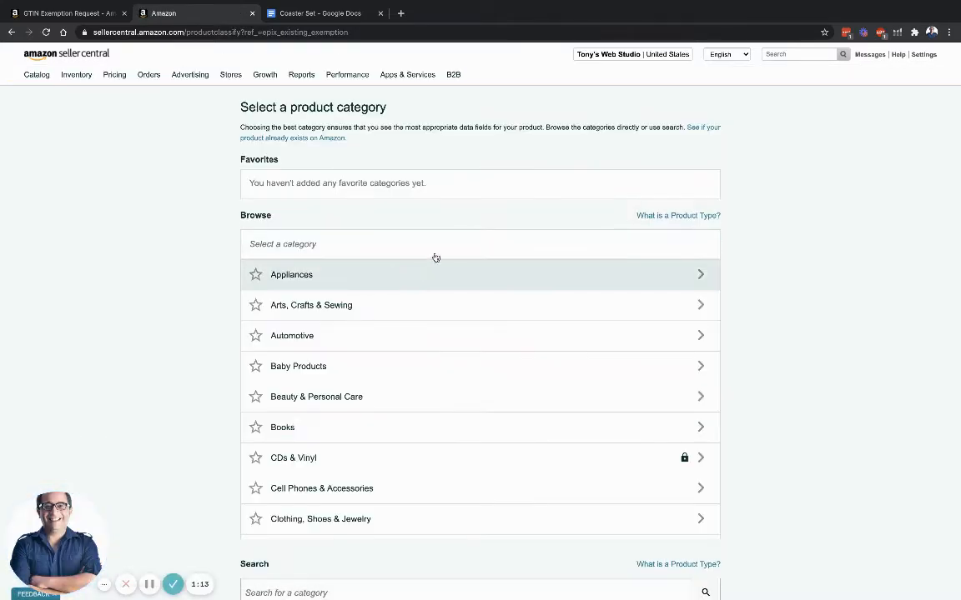
scroll(482, 359, "down", 1)
scroll(482, 359, "down", 5)
scroll(748, 405, "down", 2)
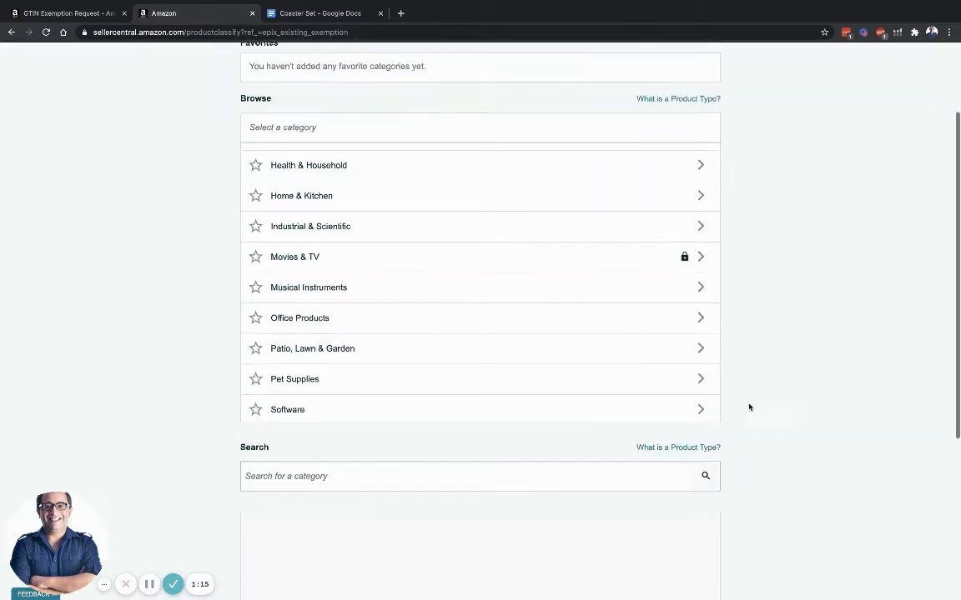
left_click(557, 476)
type("Coaster Set")
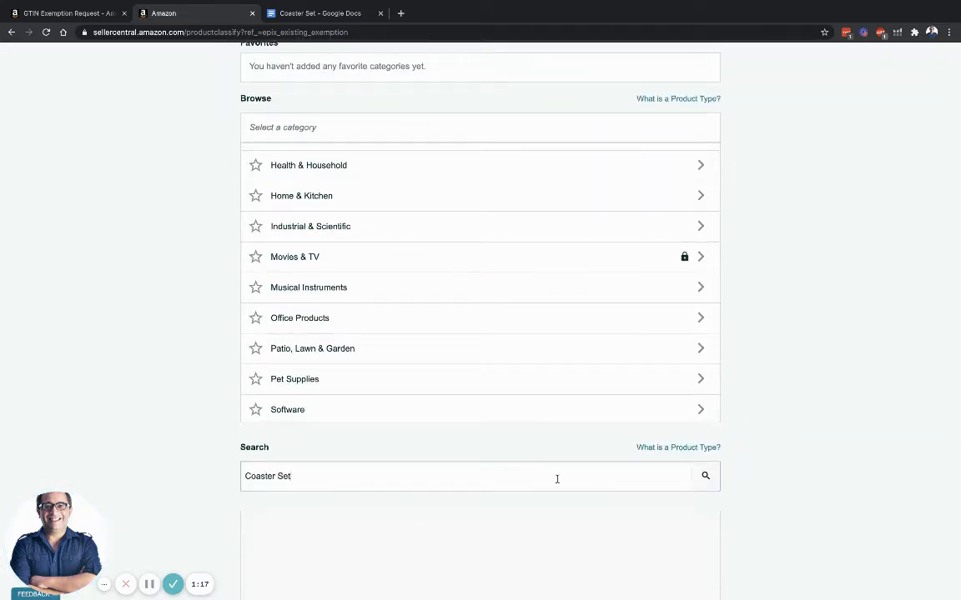
key("Return")
Select the category Home & Kitchen > Home Décor > Home Décor Accents > Coasters and enable Advanced View for the listing.
scroll(712, 401, "down", 3)
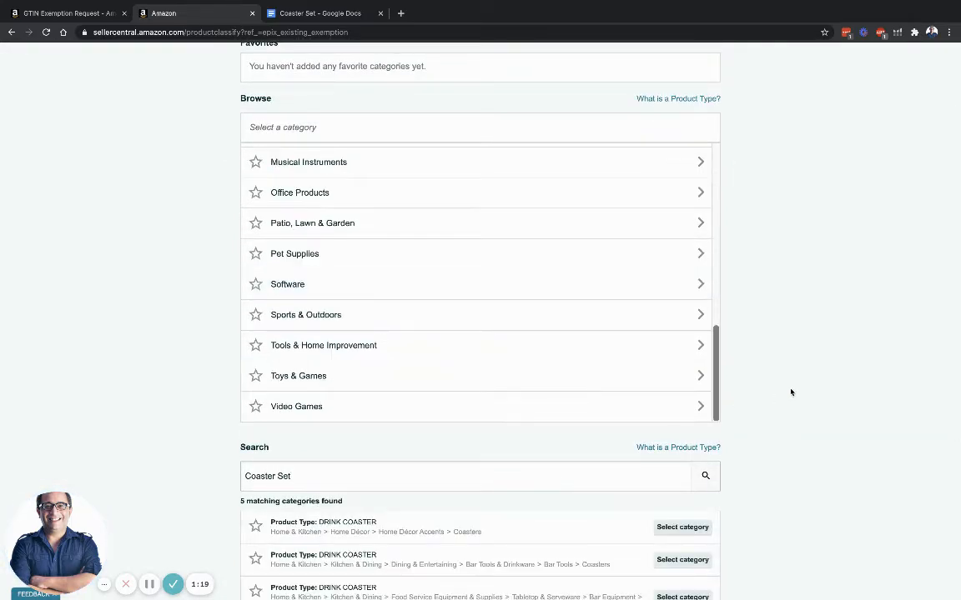
scroll(791, 392, "down", 2)
scroll(791, 392, "down", 1)
scroll(592, 337, "down", 1)
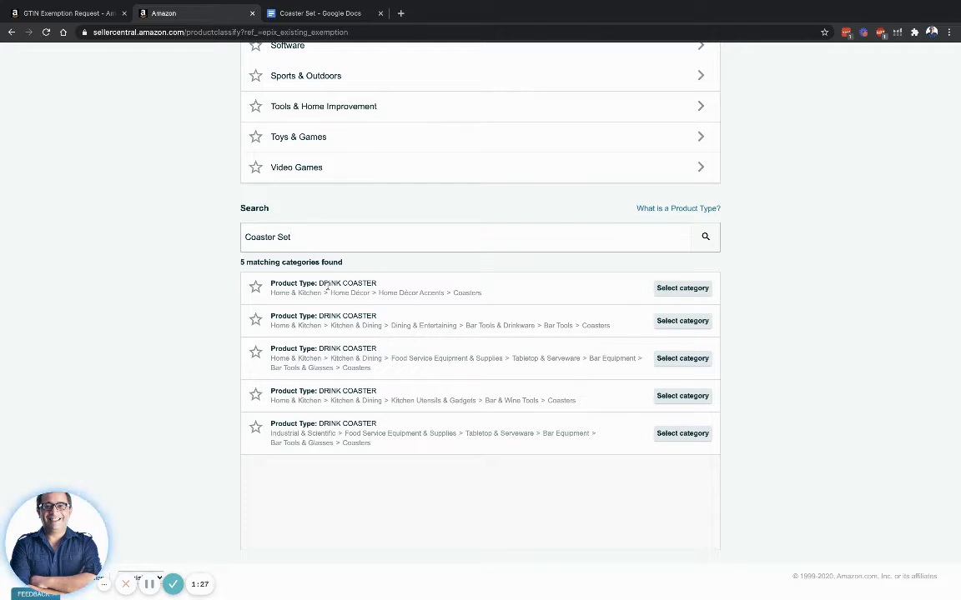
left_click(678, 287)
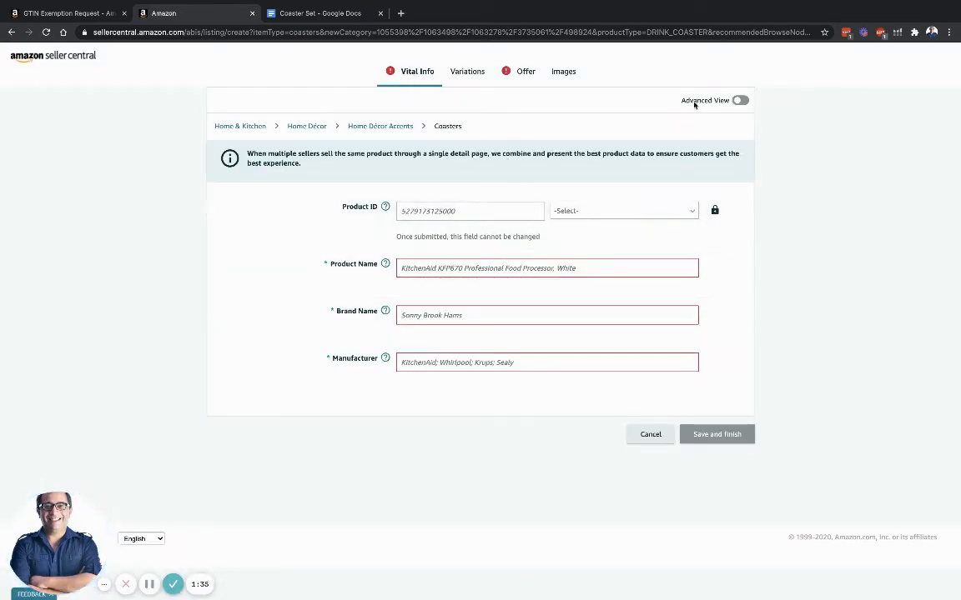
left_click(741, 101)
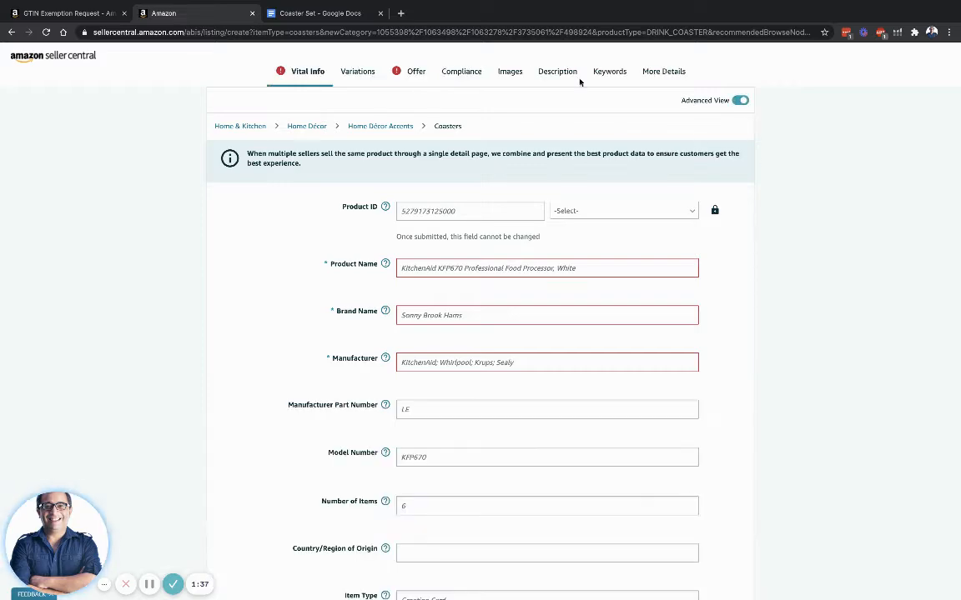
Copy the full product title from the Coaster Set document in Google Docs into the listing's Product Name in Seller Central.
left_click(340, 19)
scroll(472, 250, "up", 2)
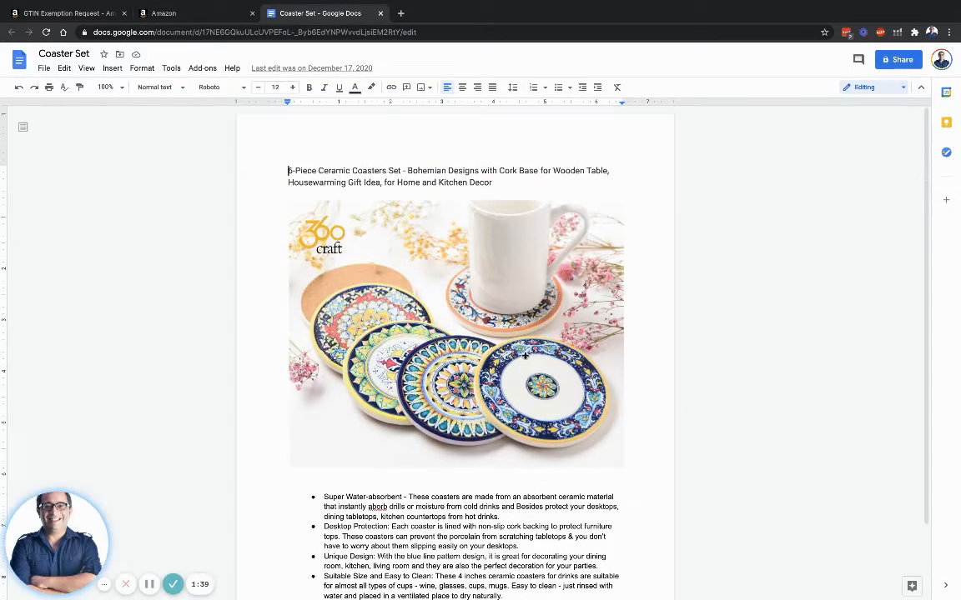
triple_click(474, 170)
key("ctrl+c")
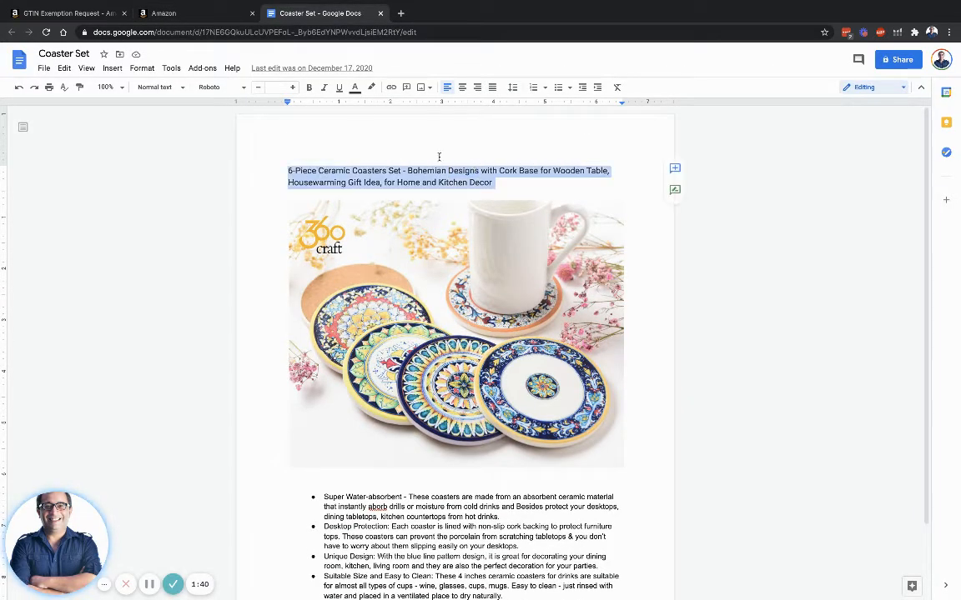
left_click(231, 17)
key("ctrl+v")
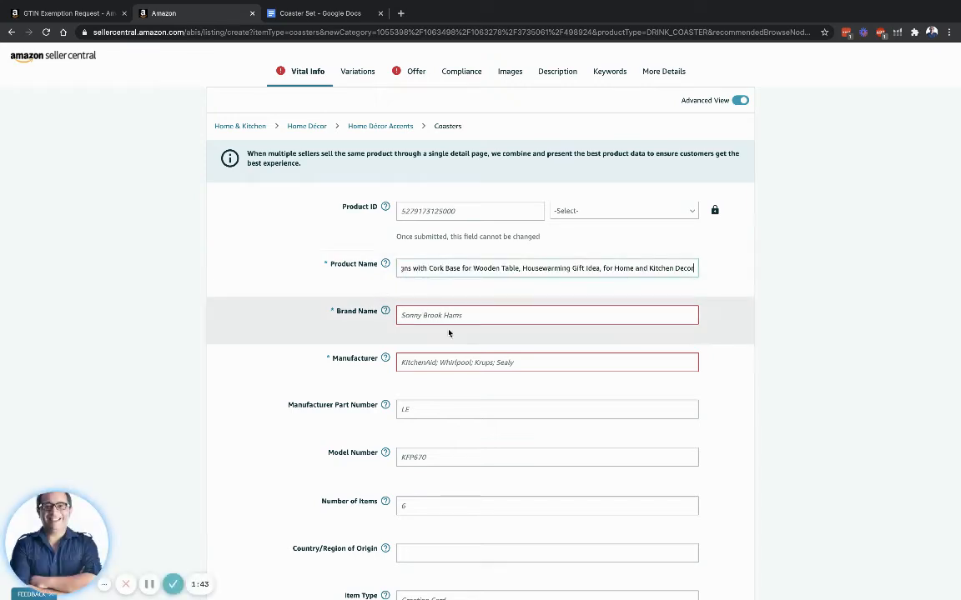
Set the brand name to Generic and the manufacturer to Tony's Web Studio.
left_click(451, 316)
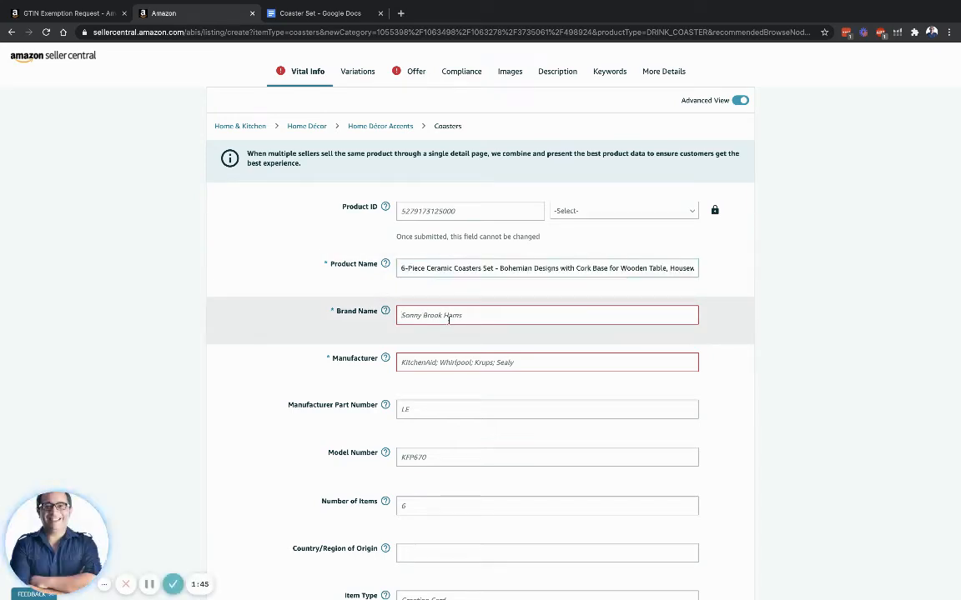
type("Generic")
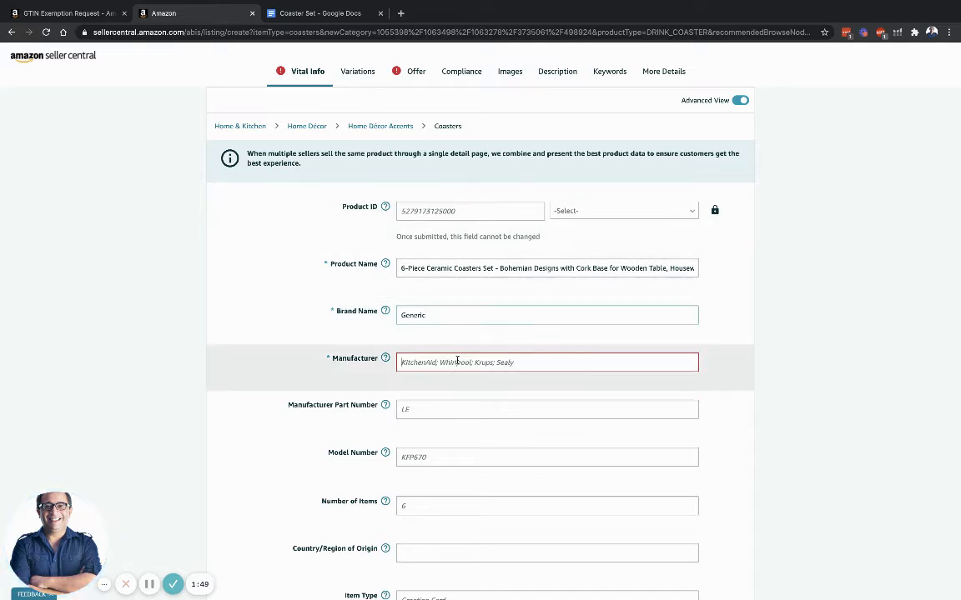
type("Tony's Web Studio")
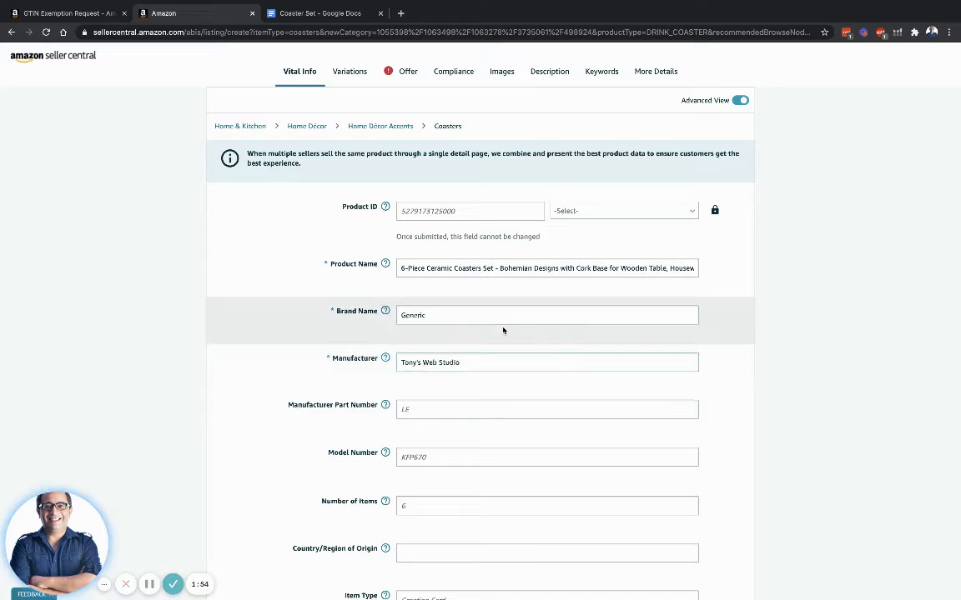
Examine the remaining optional Vital Info fields and the variations theme setting of the listing.
scroll(502, 330, "down", 4)
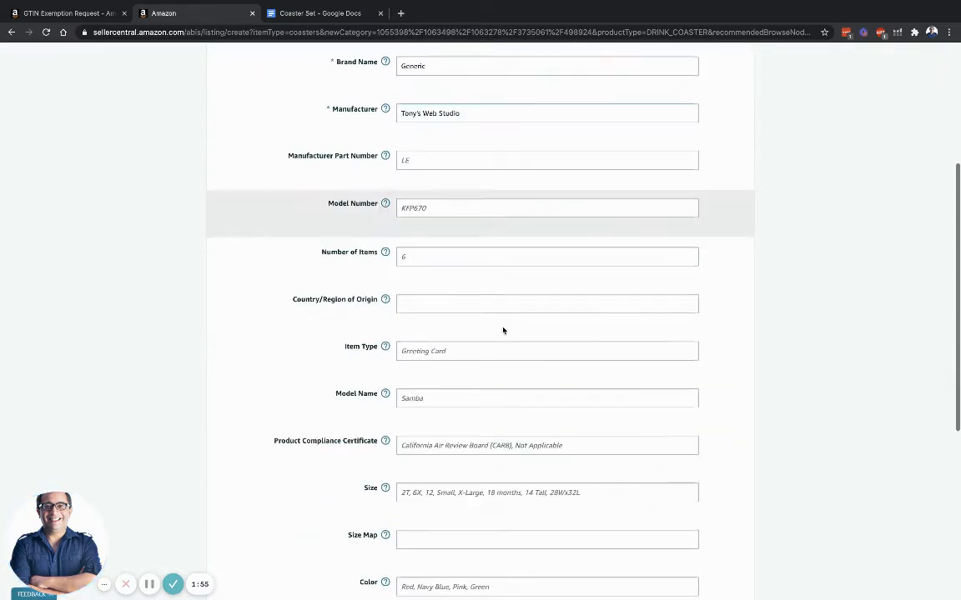
scroll(505, 338, "down", 3)
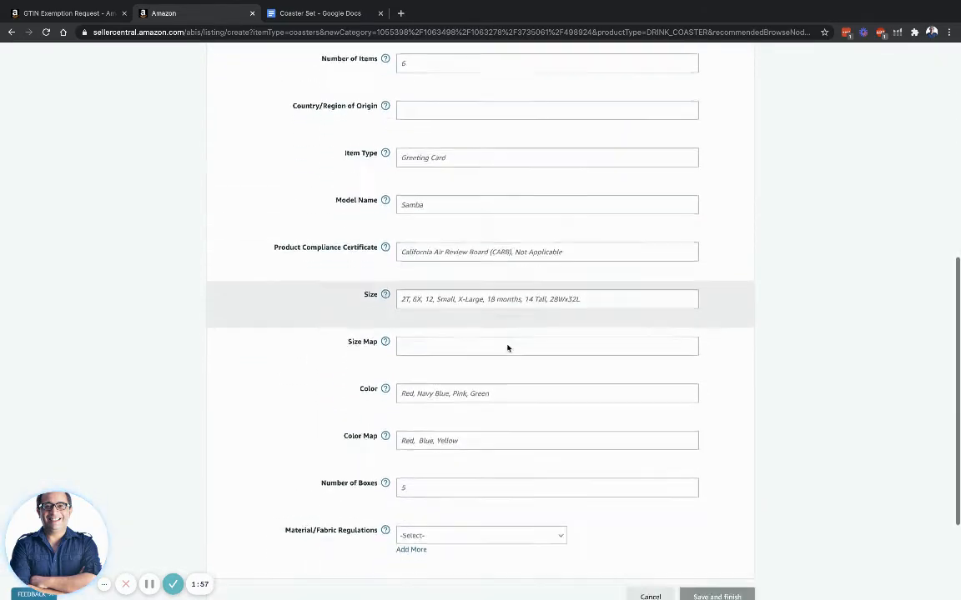
scroll(507, 348, "up", 7)
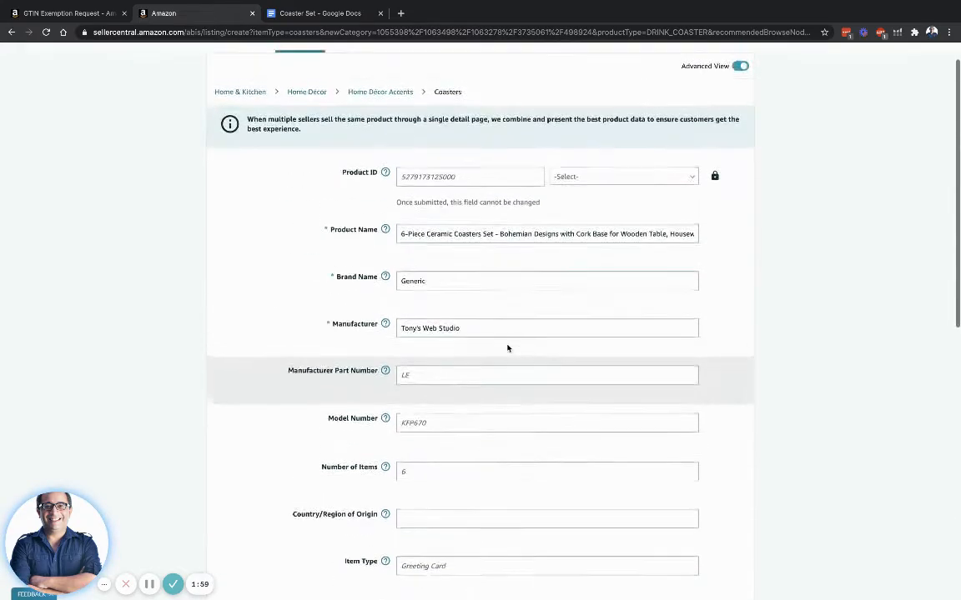
scroll(507, 348, "down", 3)
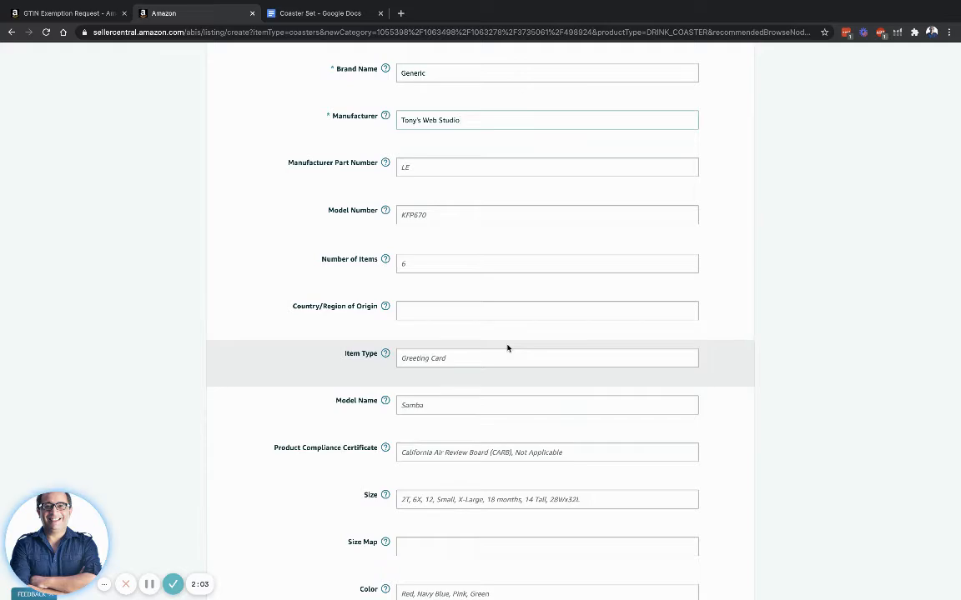
scroll(507, 348, "down", 4)
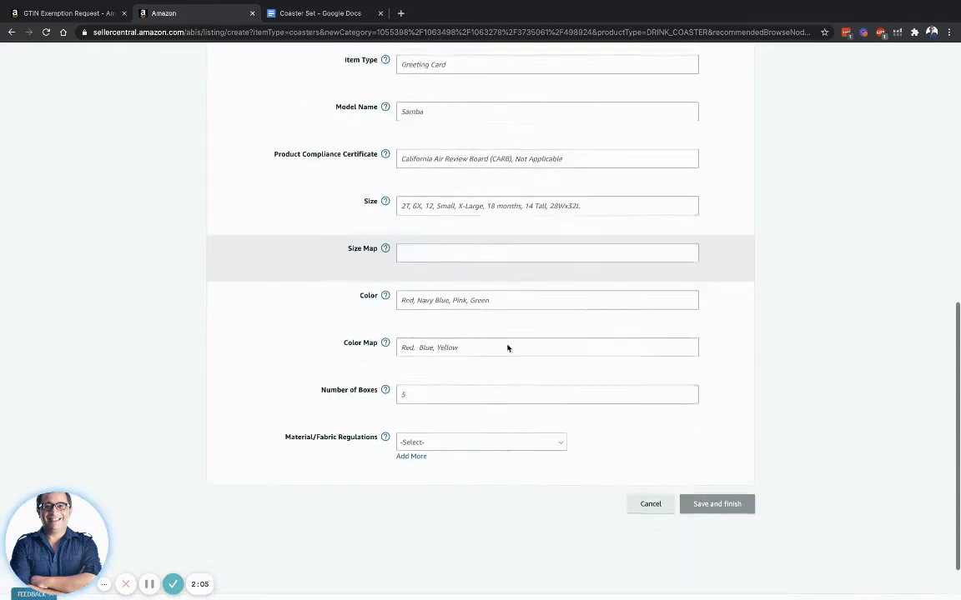
scroll(507, 348, "up", 7)
scroll(507, 348, "down", 1)
left_click(346, 71)
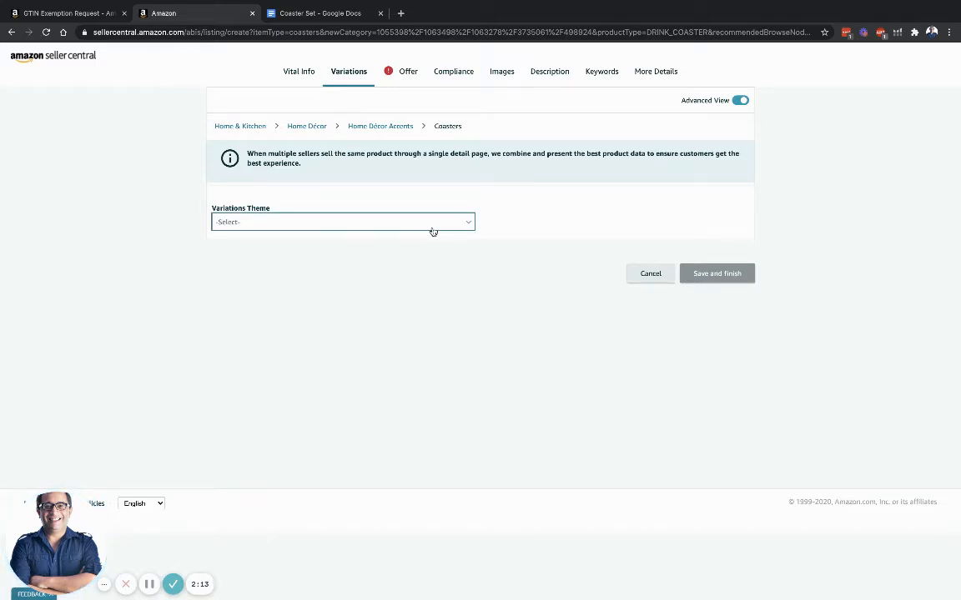
Set the product's price to 20 USD in the listing's offer details.
left_click(409, 74)
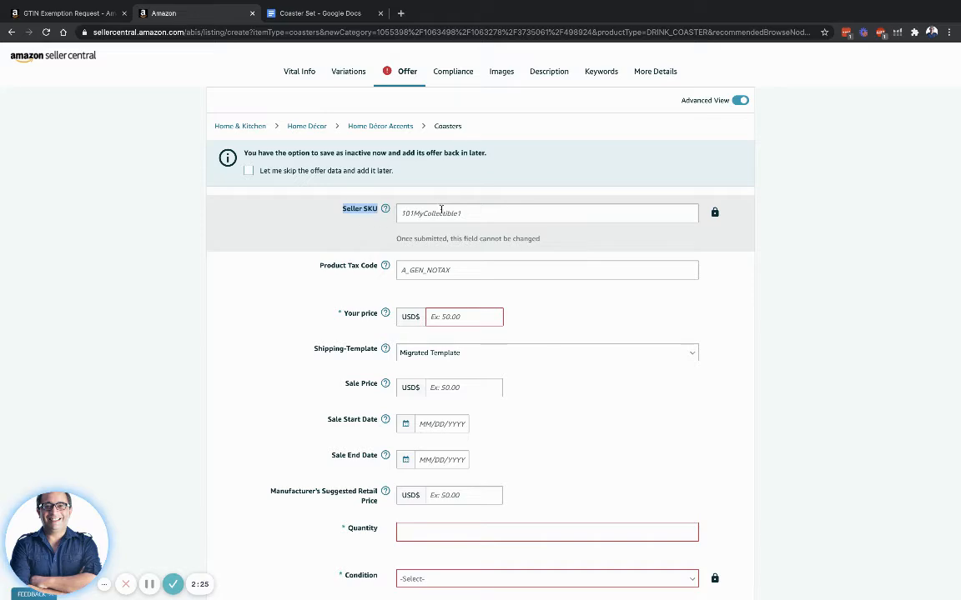
scroll(333, 237, "down", 1)
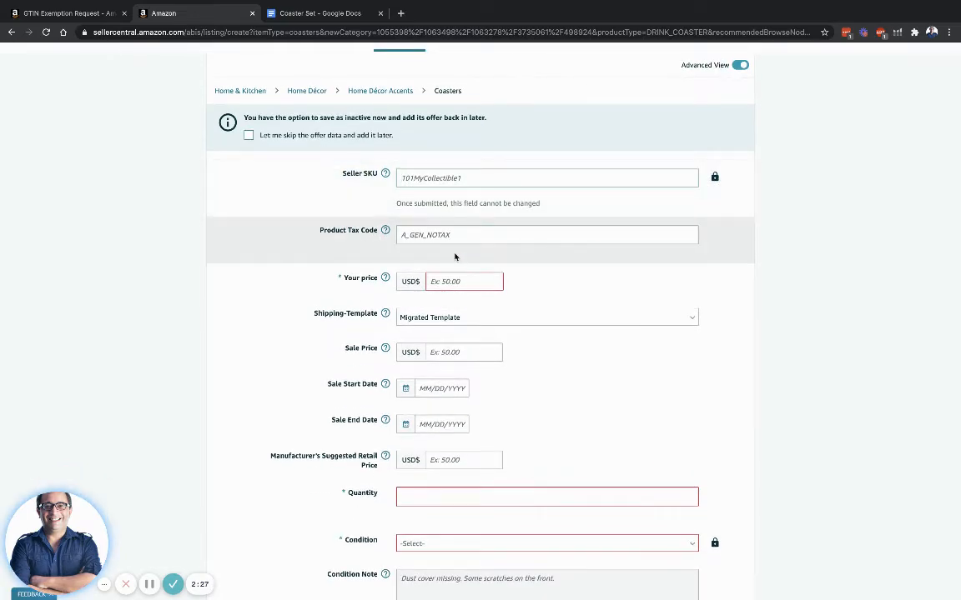
scroll(425, 246, "down", 2)
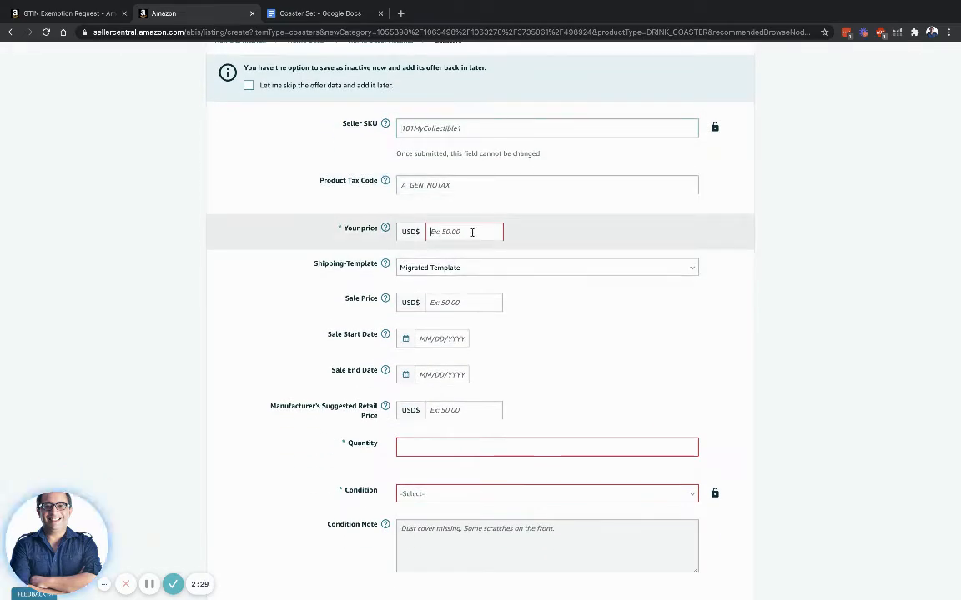
type("20")
scroll(733, 346, "down", 2)
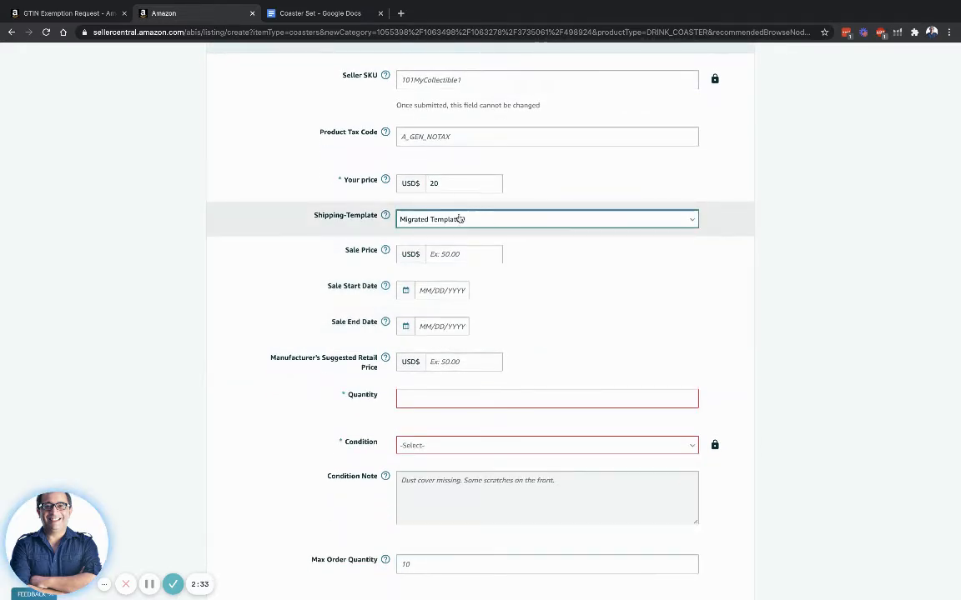
Set the product's condition to New in the listing's offer details.
scroll(549, 321, "down", 2)
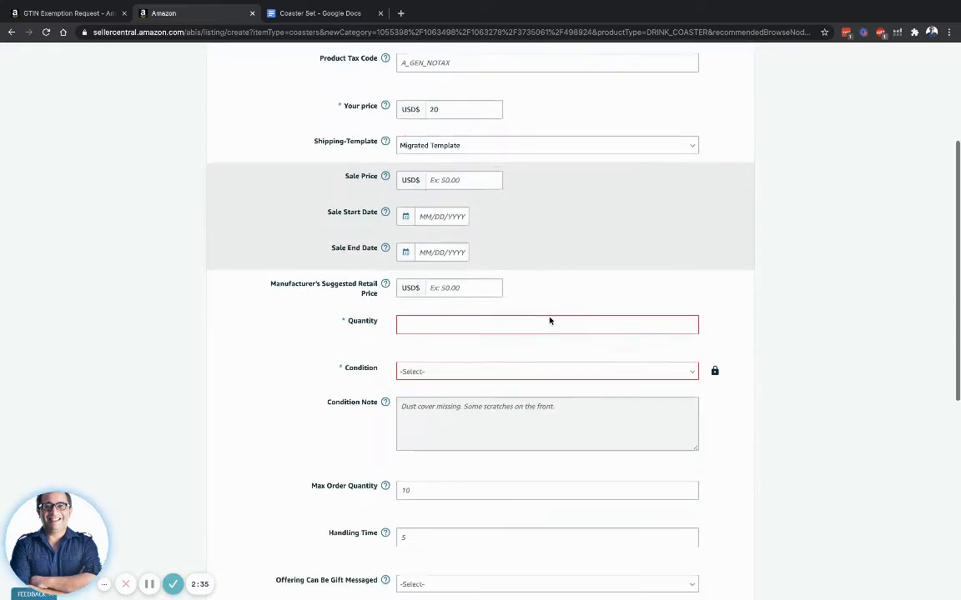
left_click(508, 324)
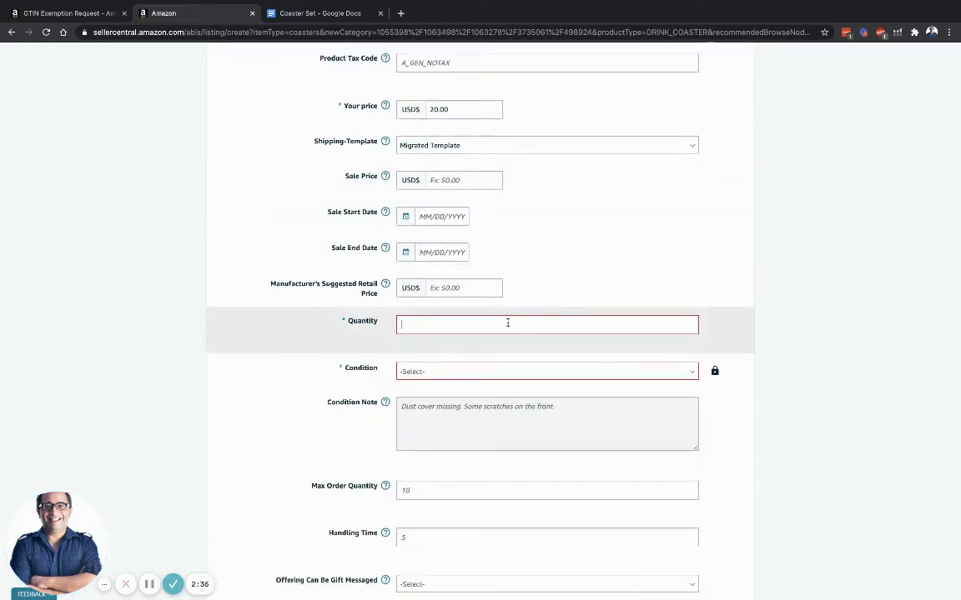
left_click(515, 369)
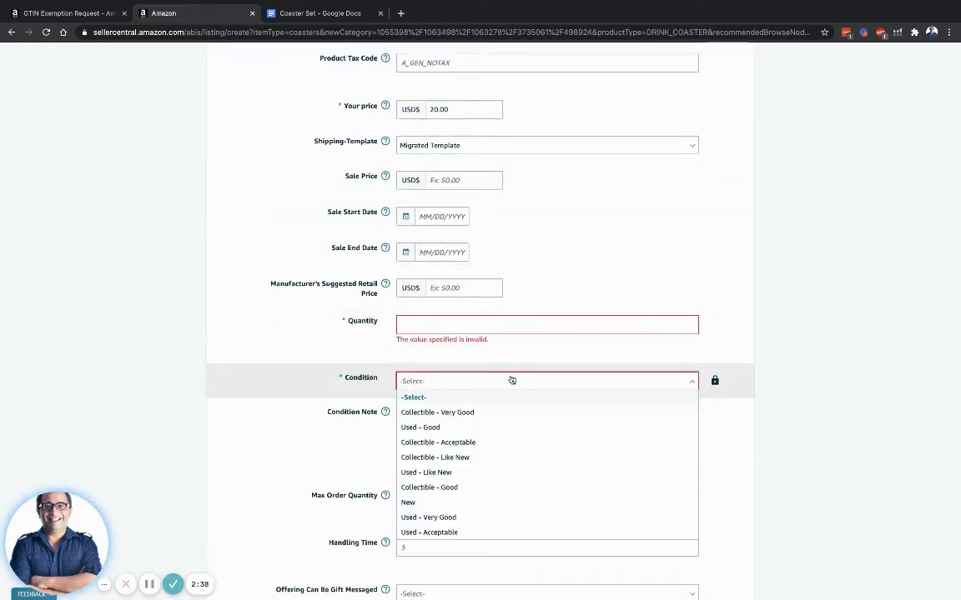
left_click(482, 503)
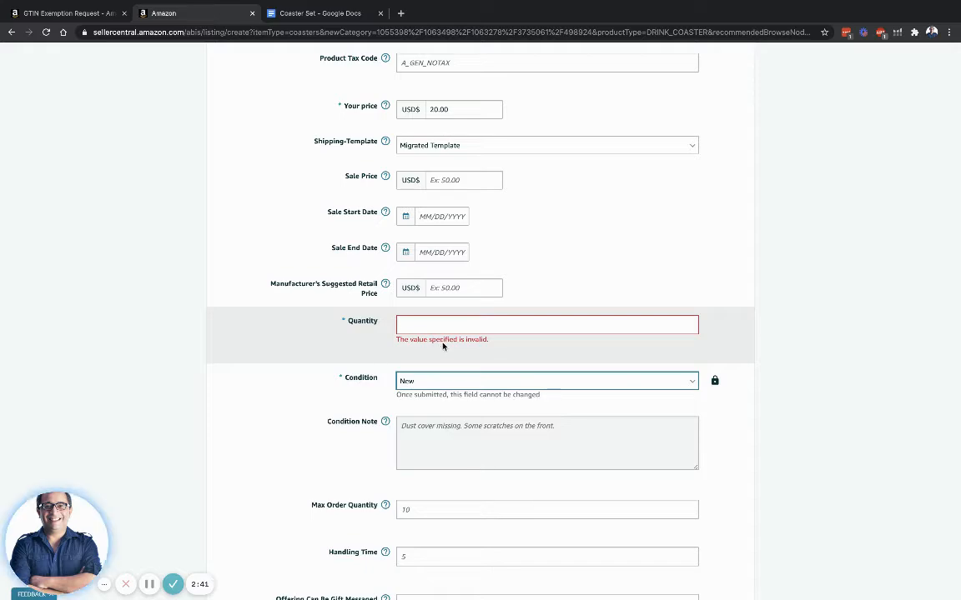
Set the fulfillment channel to Amazon shipping and customer service (Fulfilled by Amazon).
scroll(446, 346, "down", 5)
scroll(443, 347, "down", 3)
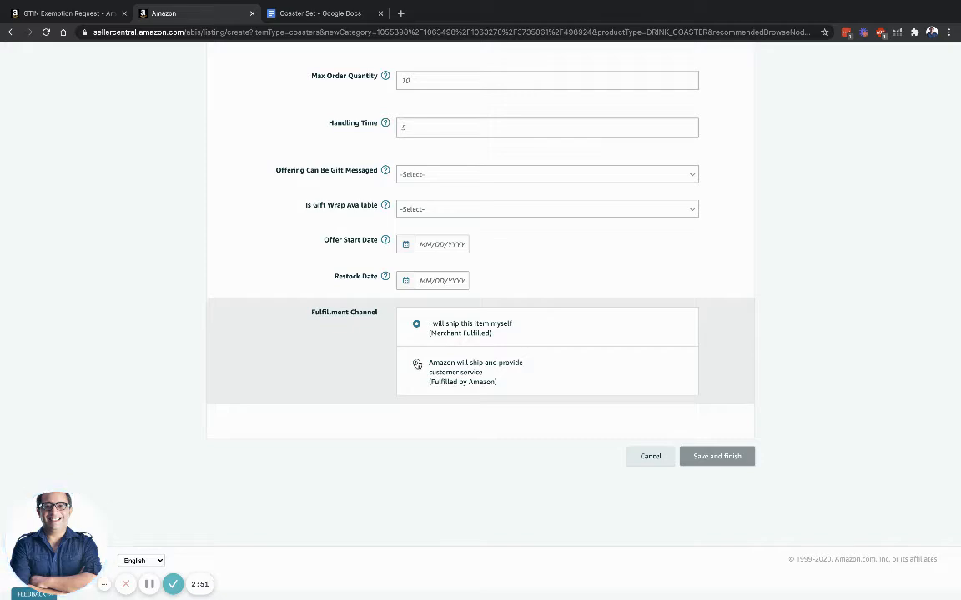
left_click(417, 364)
Examine the offer fields that apply to the Amazon-fulfilled listing, including sale price, condition, handling time and gift options.
scroll(657, 363, "up", 2)
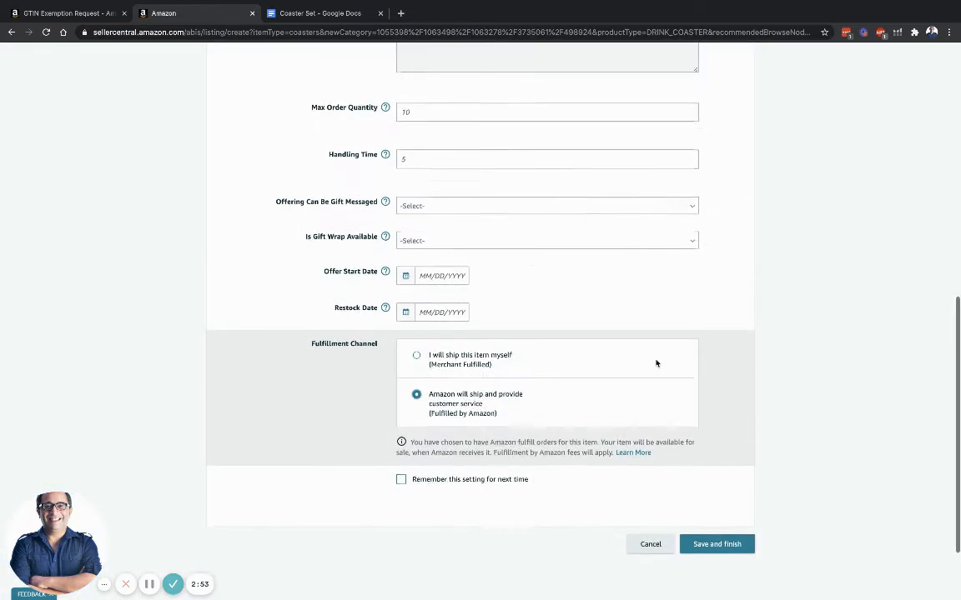
scroll(656, 364, "up", 5)
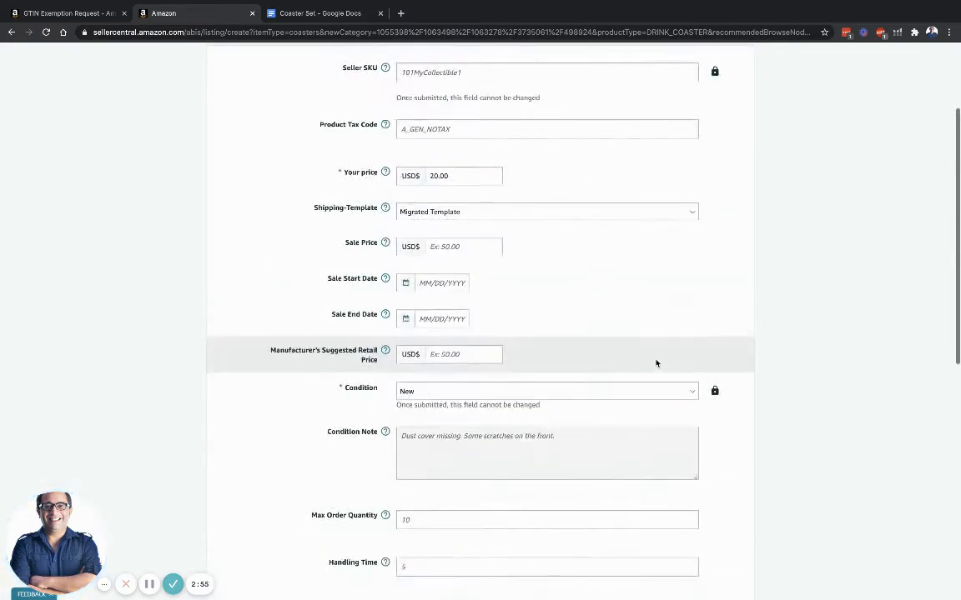
scroll(656, 363, "down", 3)
scroll(657, 364, "up", 3)
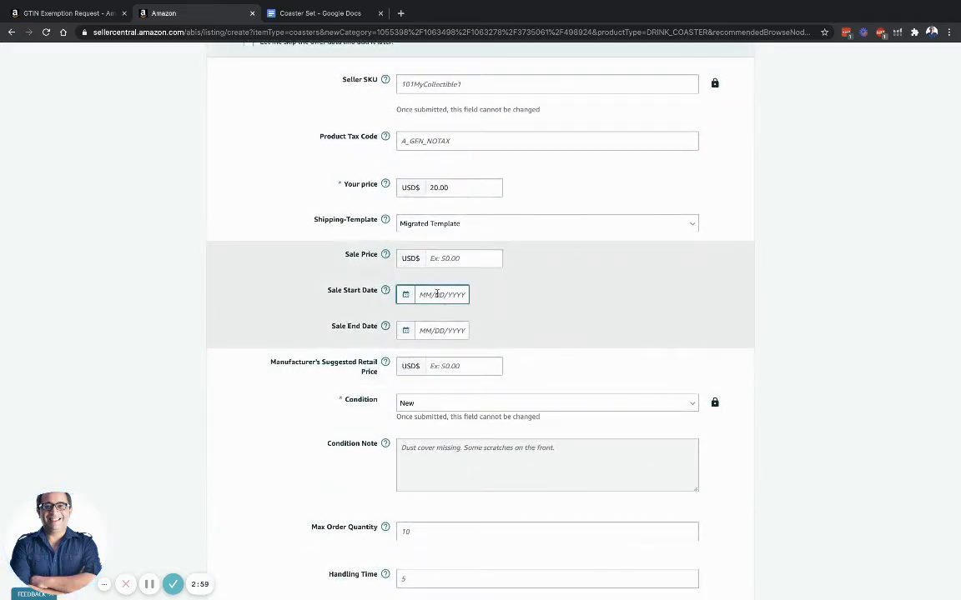
scroll(538, 341, "down", 2)
scroll(551, 342, "down", 1)
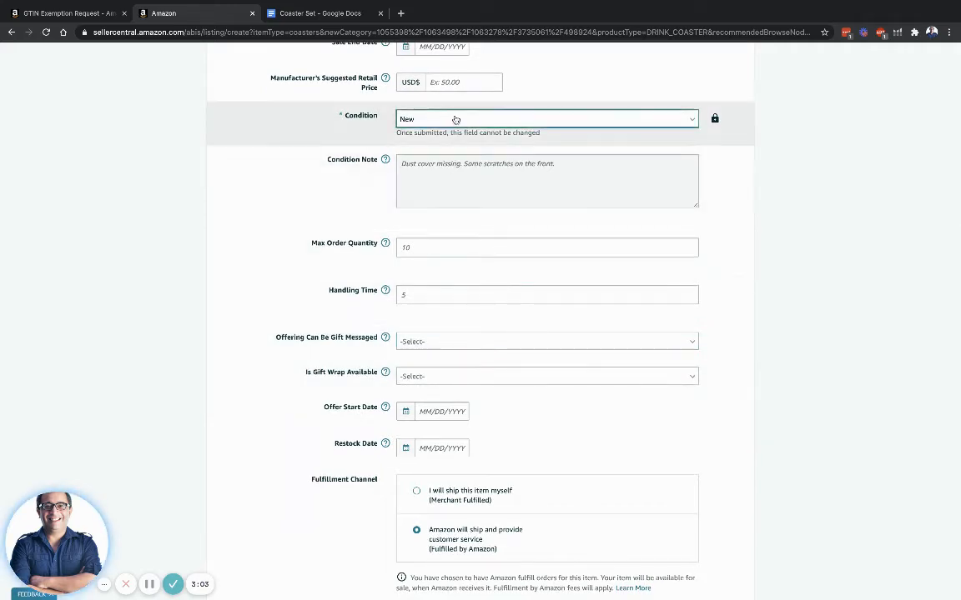
scroll(494, 315, "down", 1)
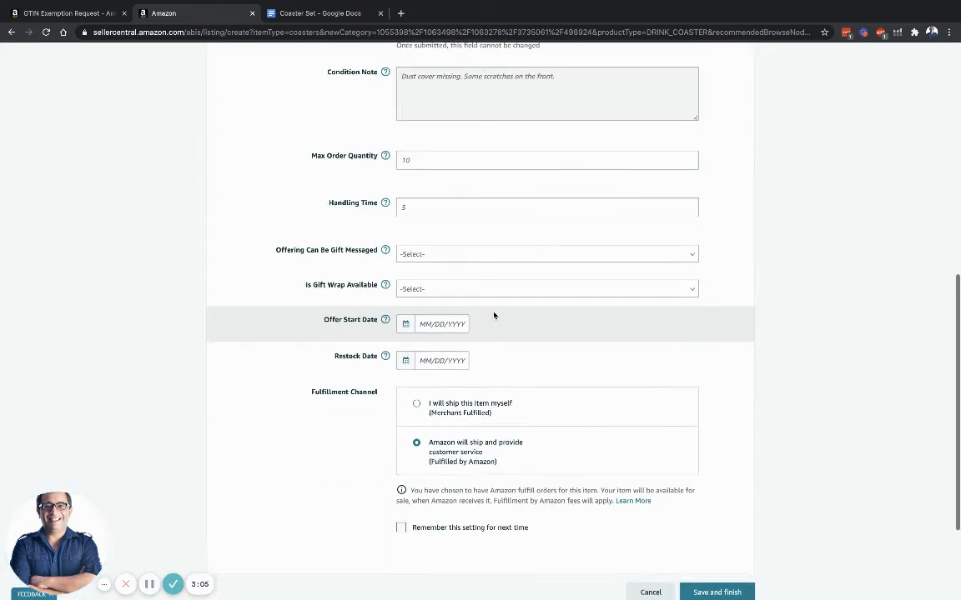
scroll(519, 357, "down", 1)
Examine the listing's compliance fields covering batteries, safety data, chemical names, pesticides and legal certification.
scroll(523, 366, "up", 10)
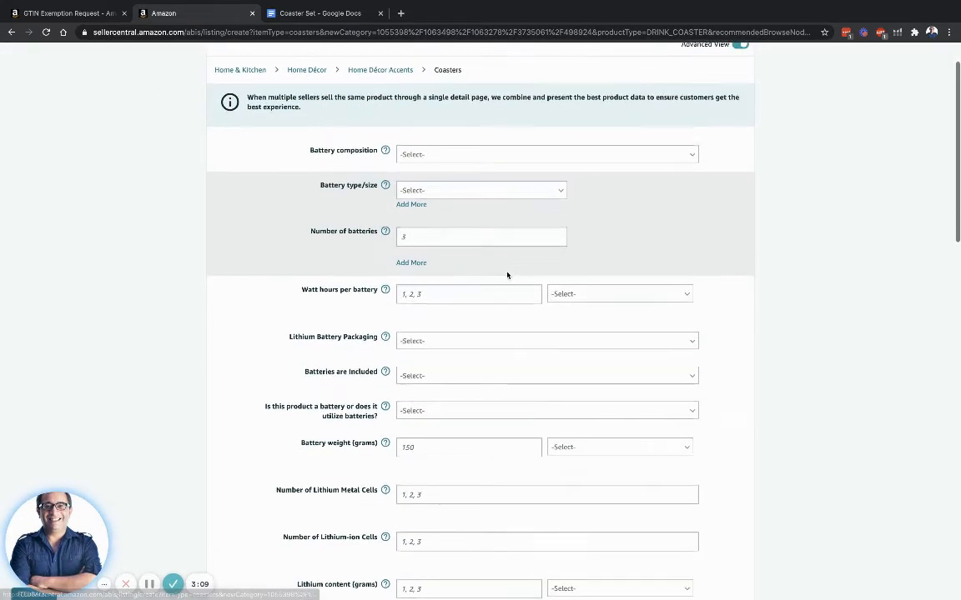
scroll(507, 275, "down", 5)
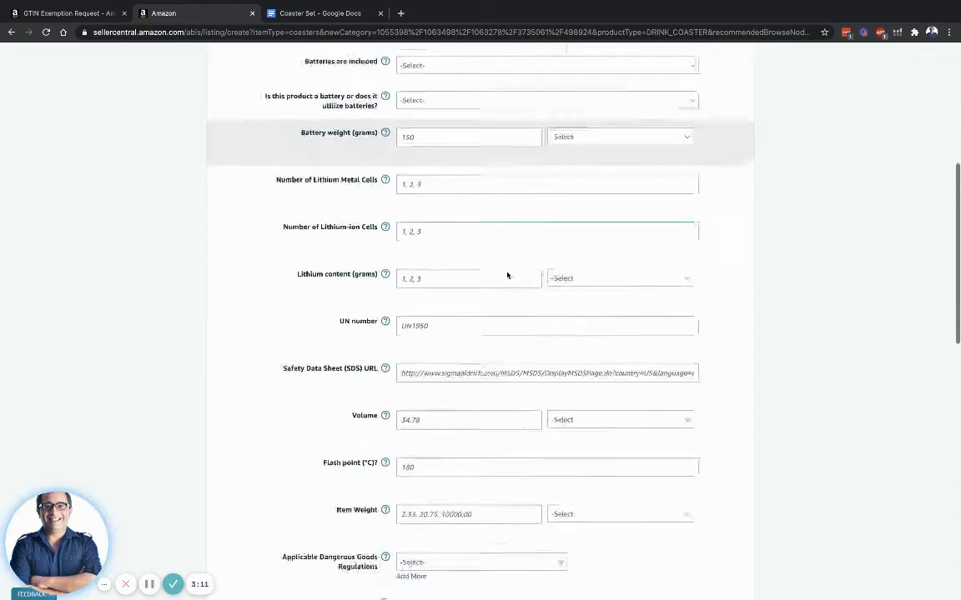
scroll(507, 275, "down", 8)
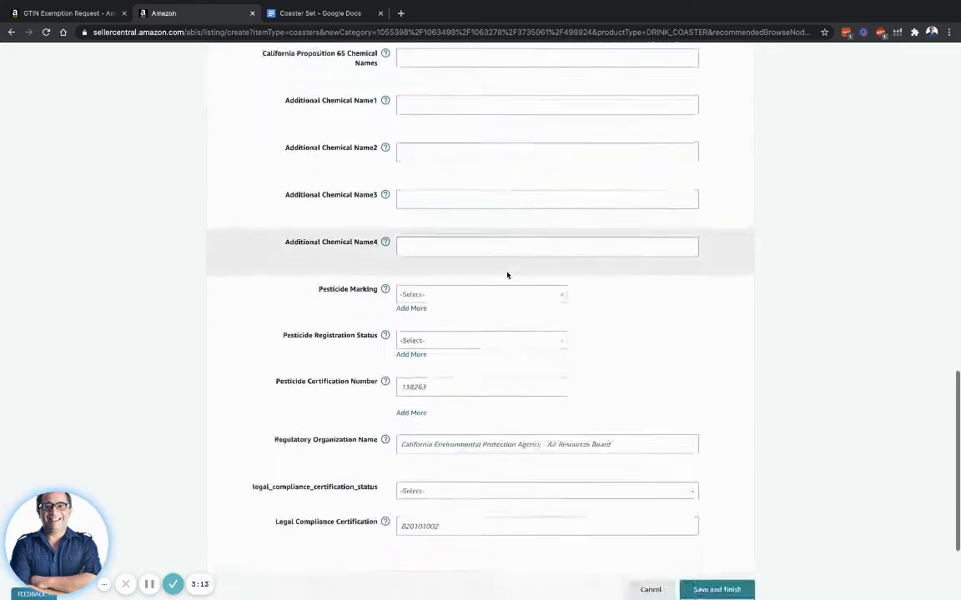
scroll(507, 275, "down", 2)
scroll(507, 275, "up", 15)
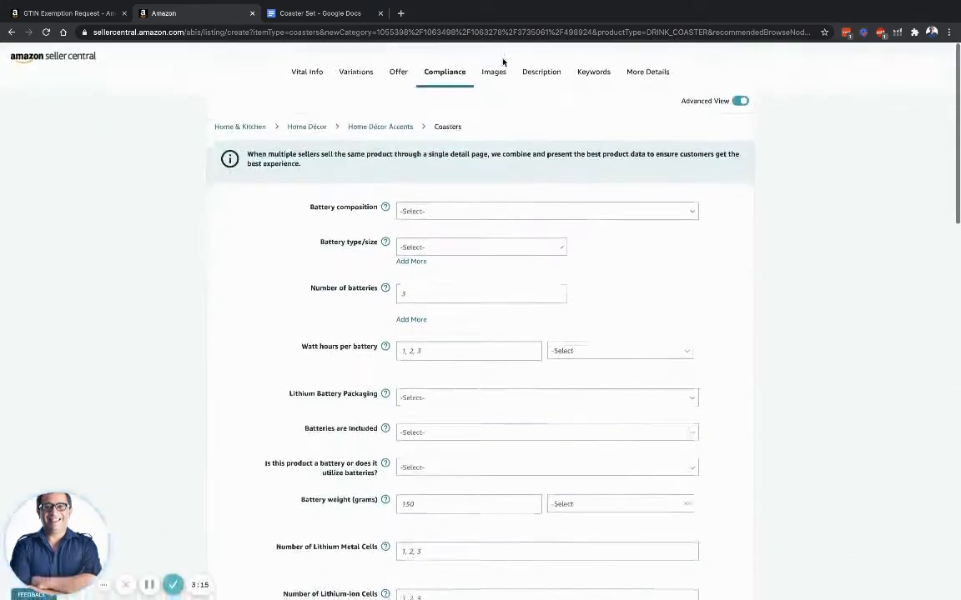
Upload Coaster-1 from the Coaster Set folder on the Desktop as the listing's main image.
left_click(501, 77)
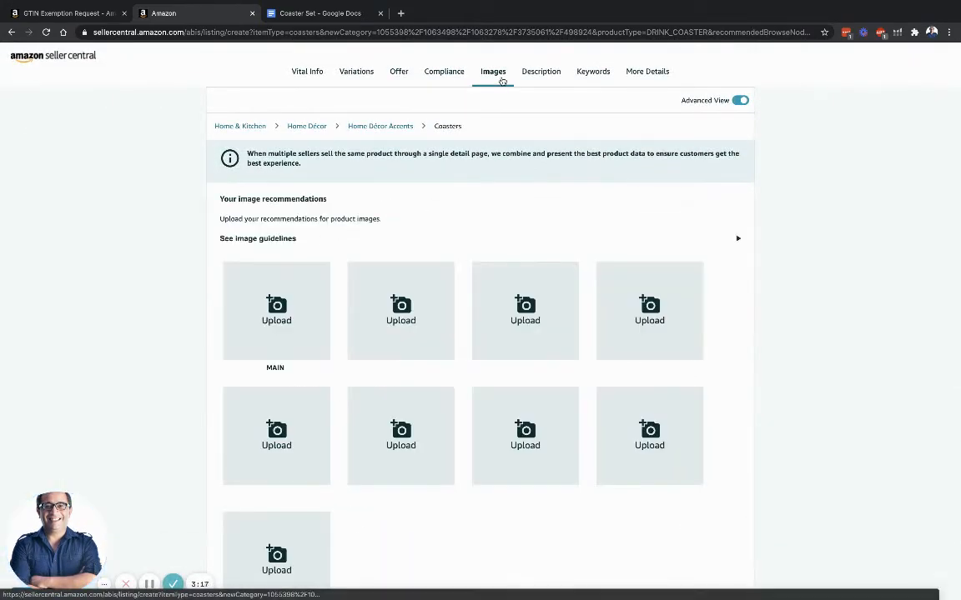
left_click(286, 322)
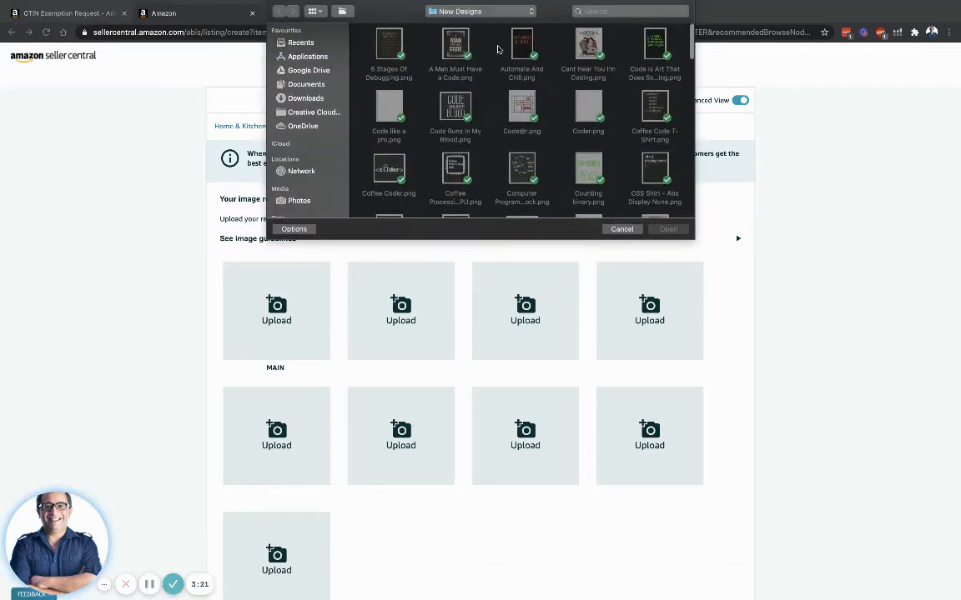
left_click(490, 15)
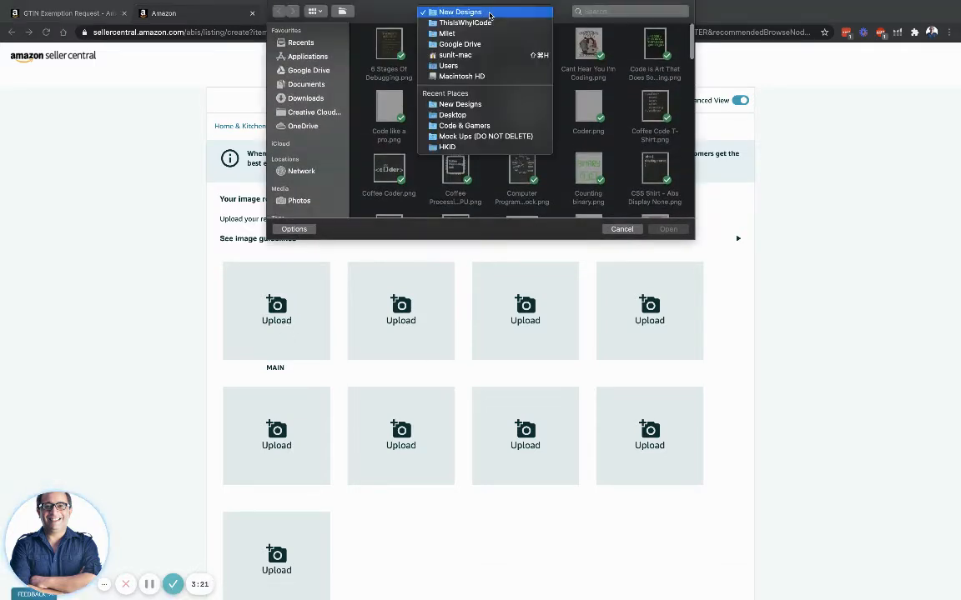
left_click(507, 115)
double_click(389, 46)
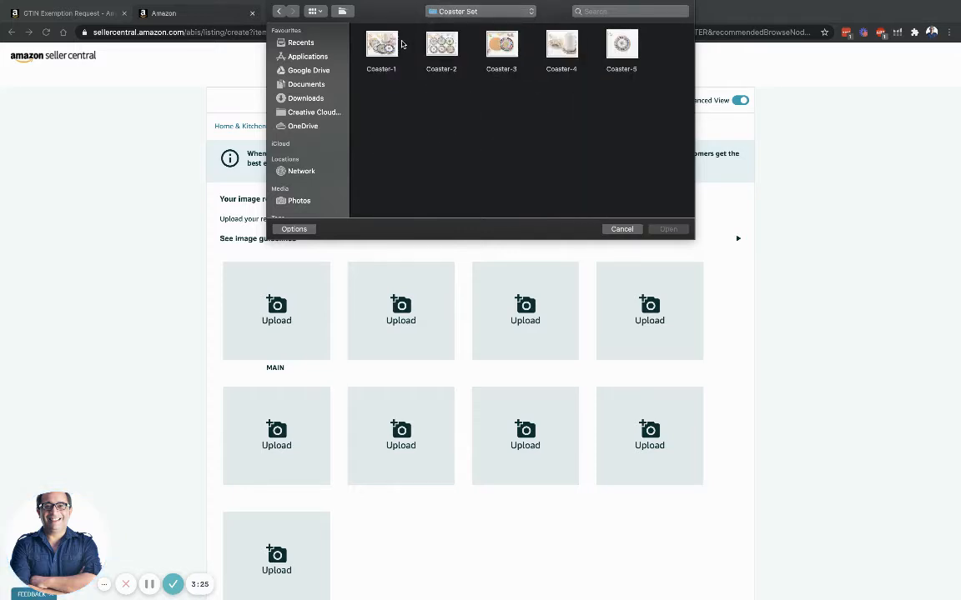
double_click(389, 48)
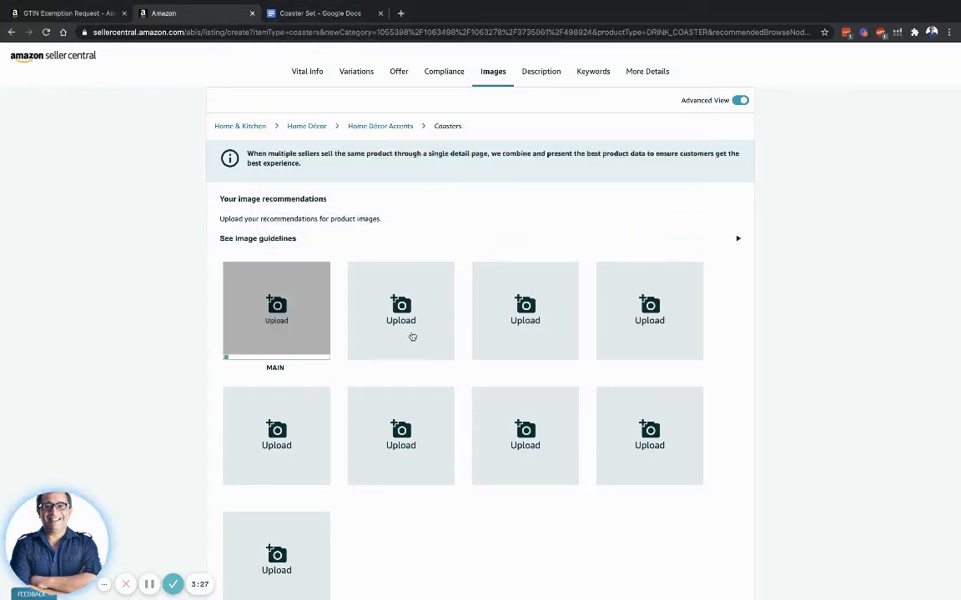
Upload Coaster-2, Coaster-3, Coaster-4 and Coaster-5 into the next four image slots, in that order.
left_click(403, 319)
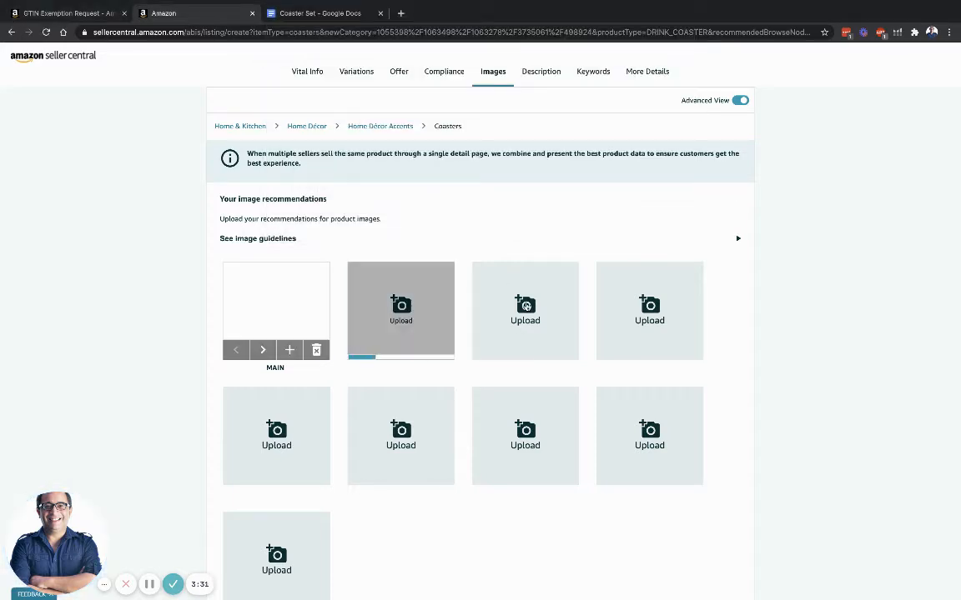
left_click(525, 306)
double_click(507, 42)
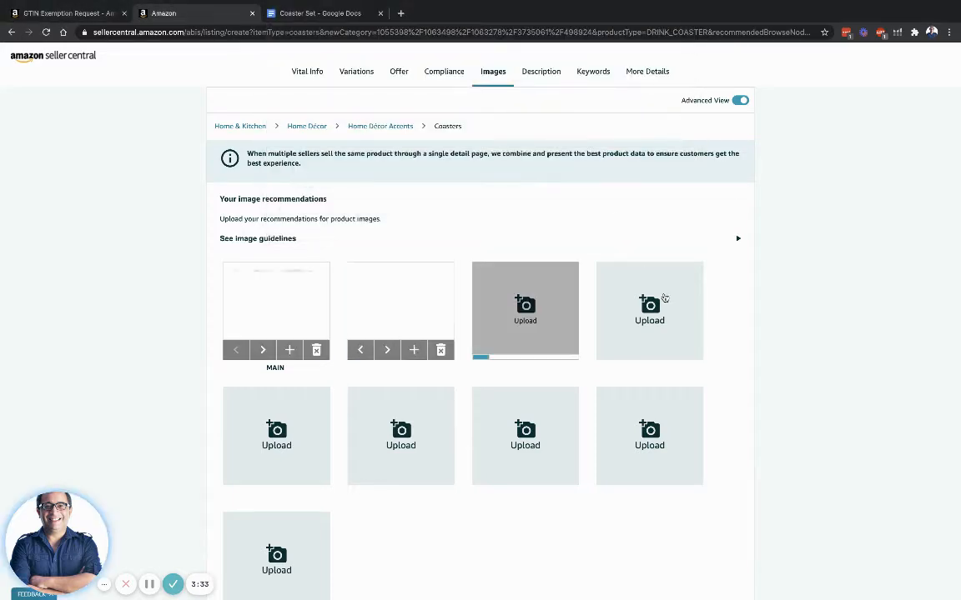
left_click(656, 305)
double_click(562, 43)
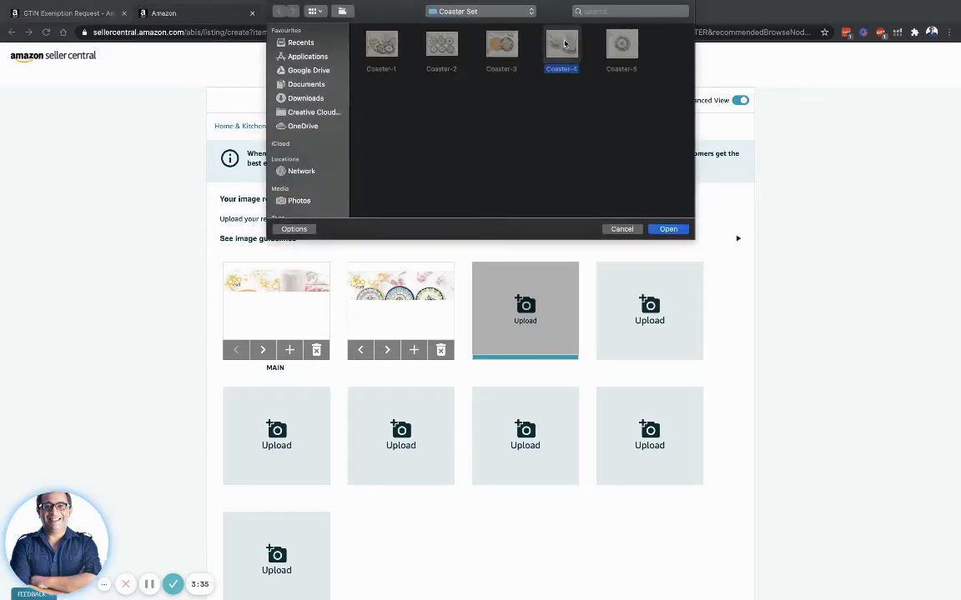
left_click(279, 439)
double_click(622, 41)
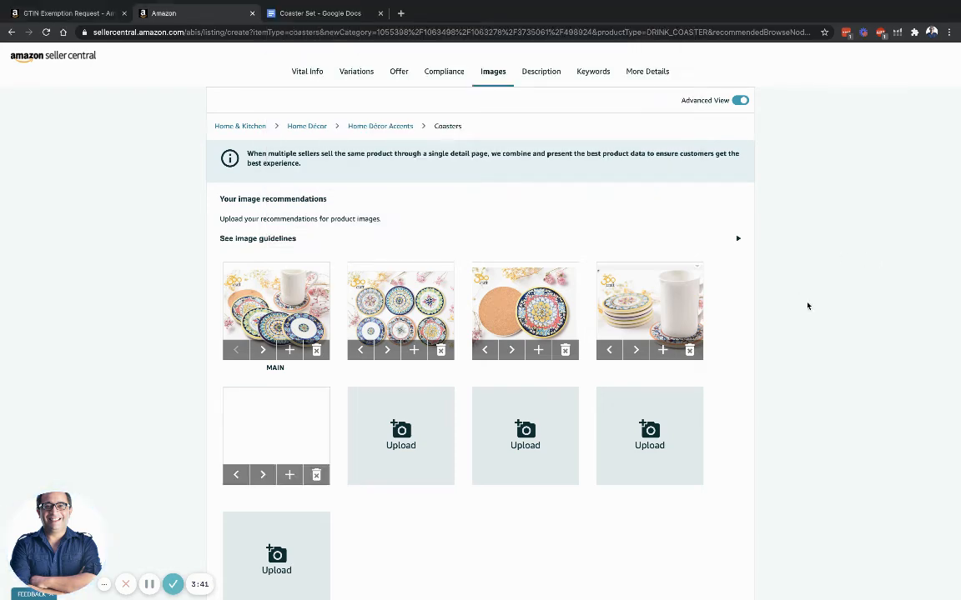
Reorder the product images so that Coaster-4, the stacked coasters beside a mug, takes the main position.
scroll(806, 304, "down", 2)
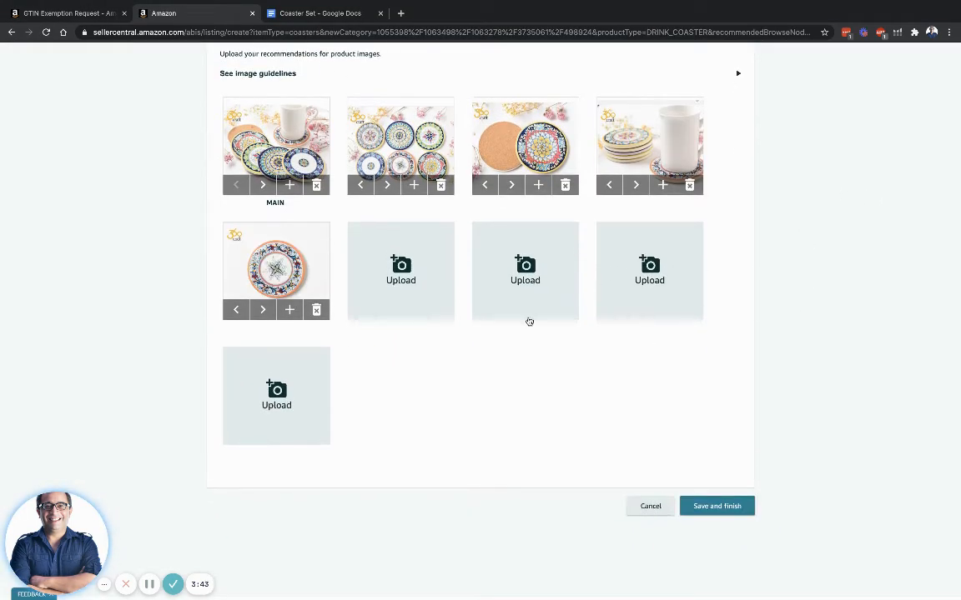
scroll(530, 321, "down", 1)
scroll(529, 321, "up", 1)
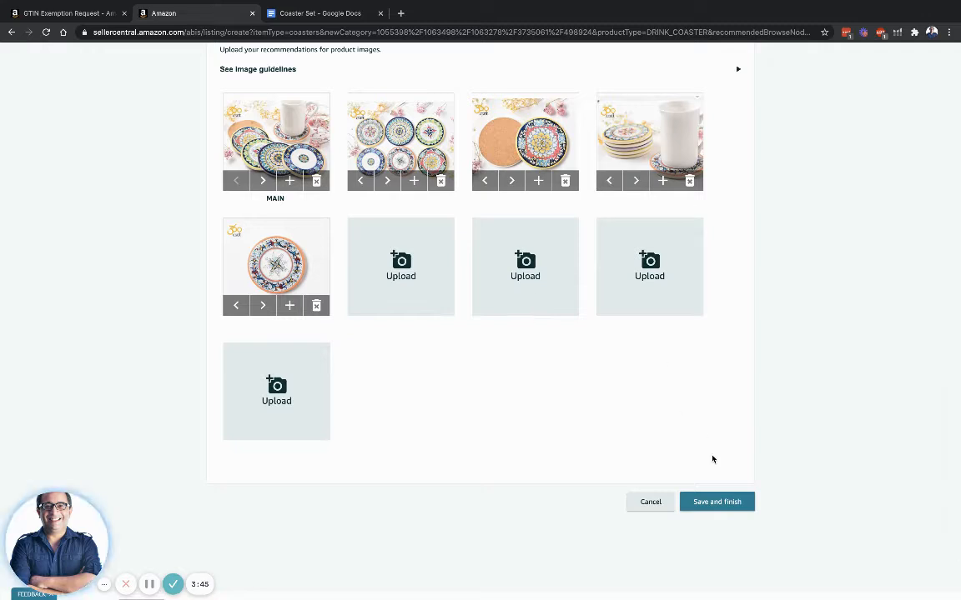
left_click(611, 181)
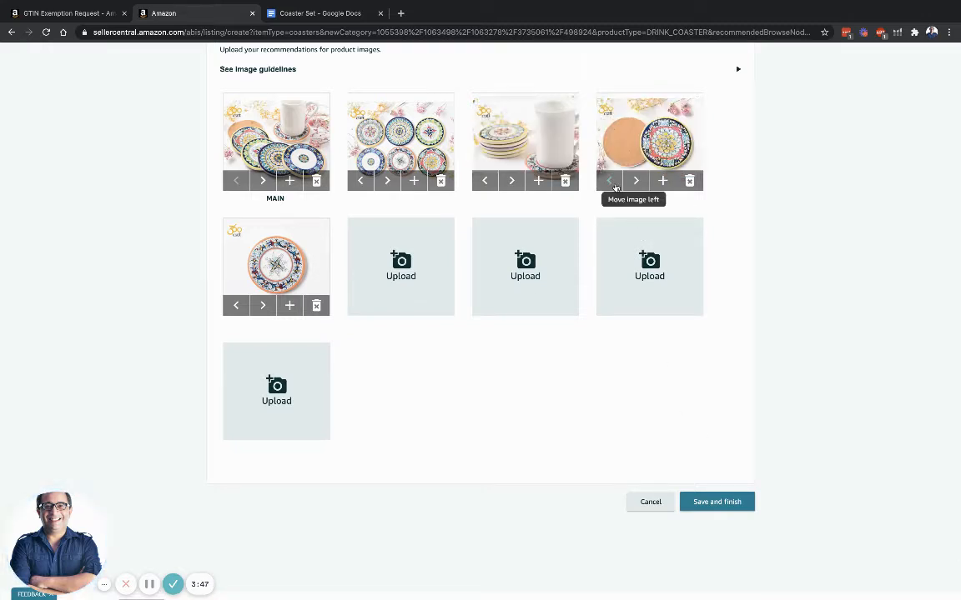
left_click(486, 181)
left_click(362, 181)
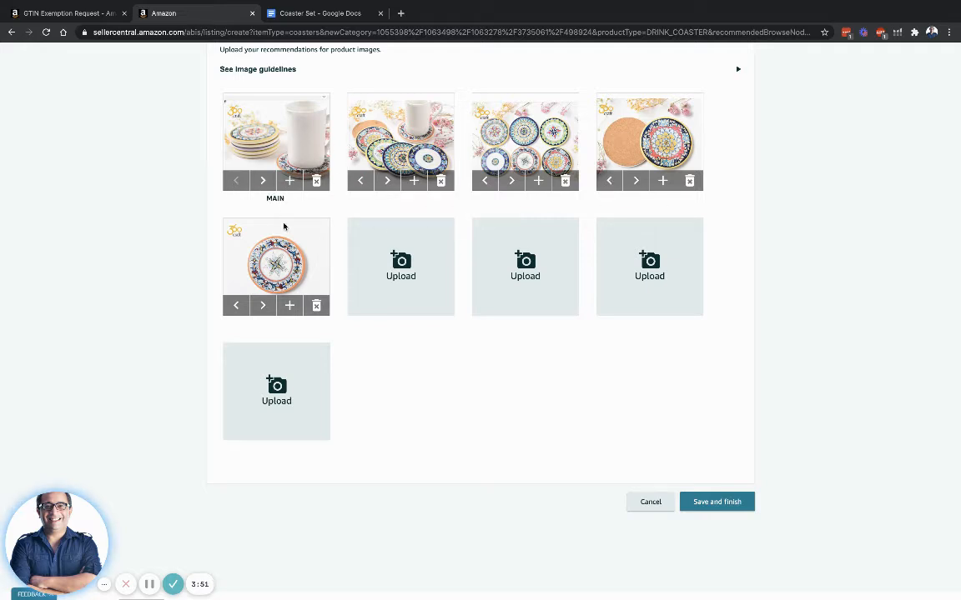
scroll(492, 317, "up", 2)
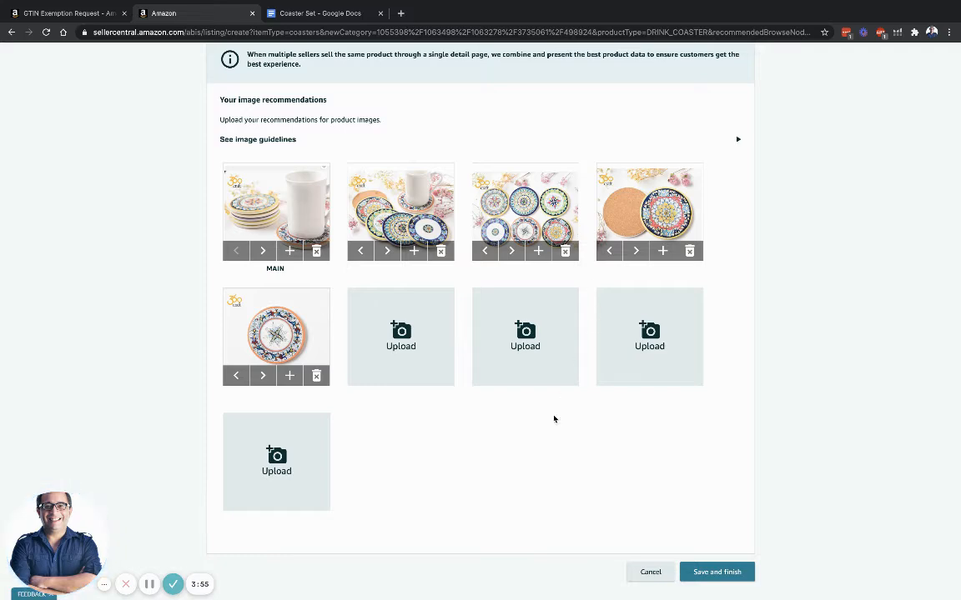
scroll(542, 426, "up", 3)
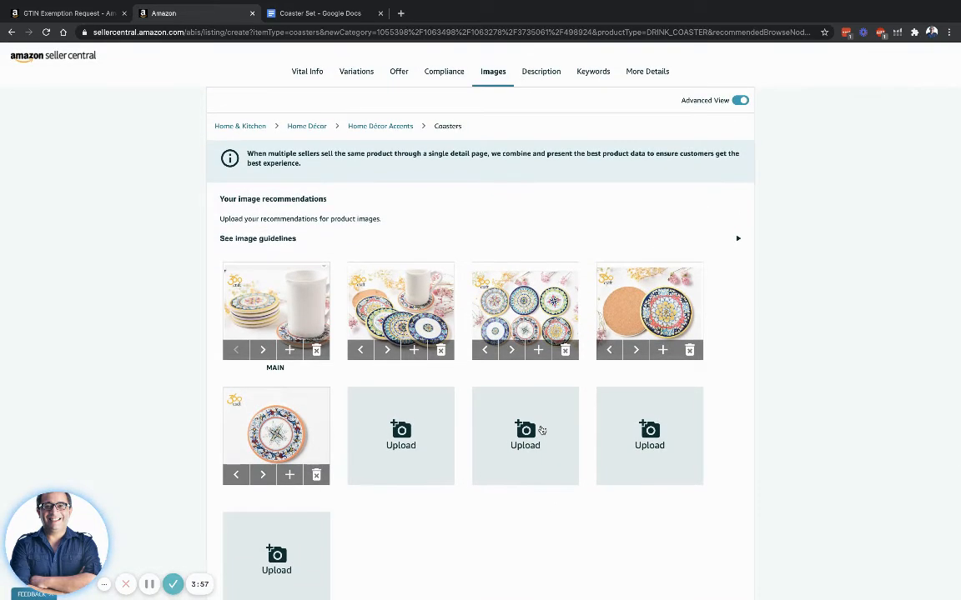
scroll(625, 345, "down", 1)
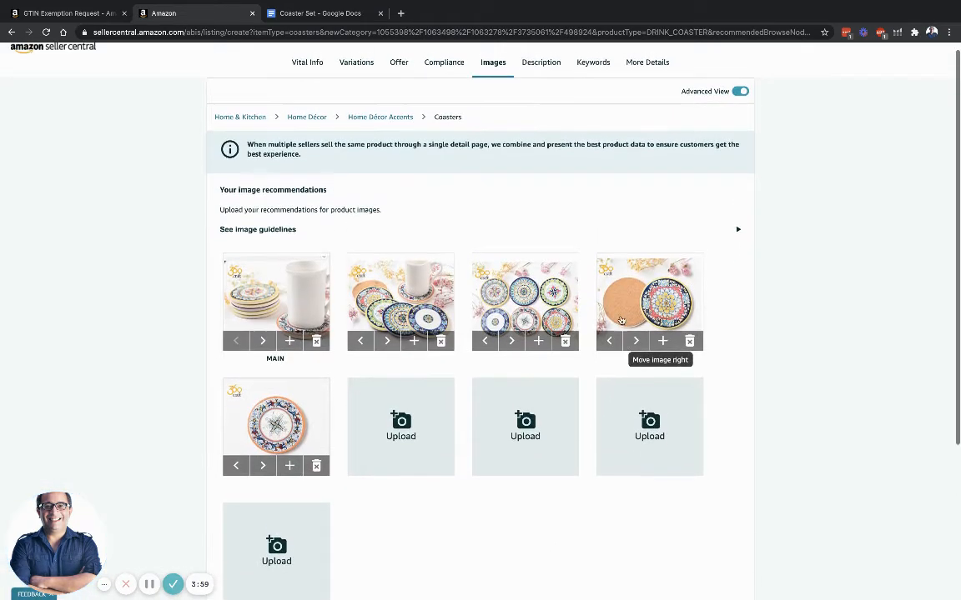
Copy all five feature bullets from the Coaster Set document in Google Docs into the listing's Product Description in Seller Central.
left_click(549, 65)
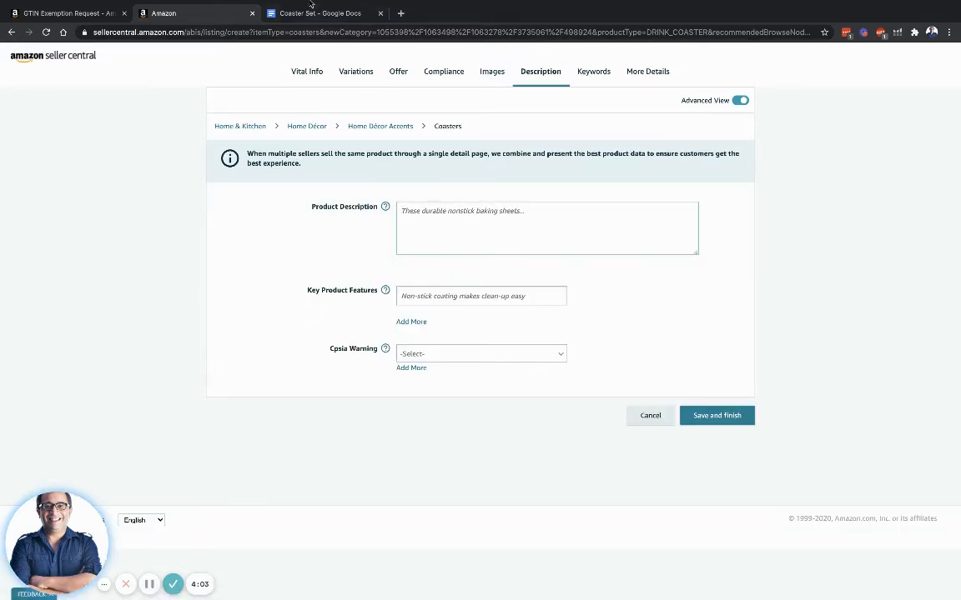
left_click(284, 11)
scroll(383, 243, "down", 2)
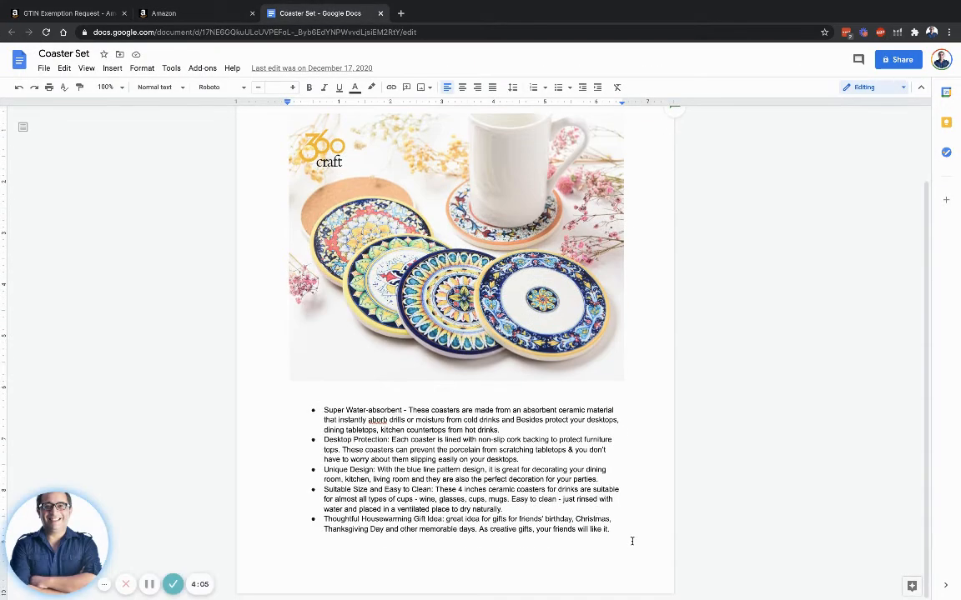
left_click_drag(405, 445, 333, 414)
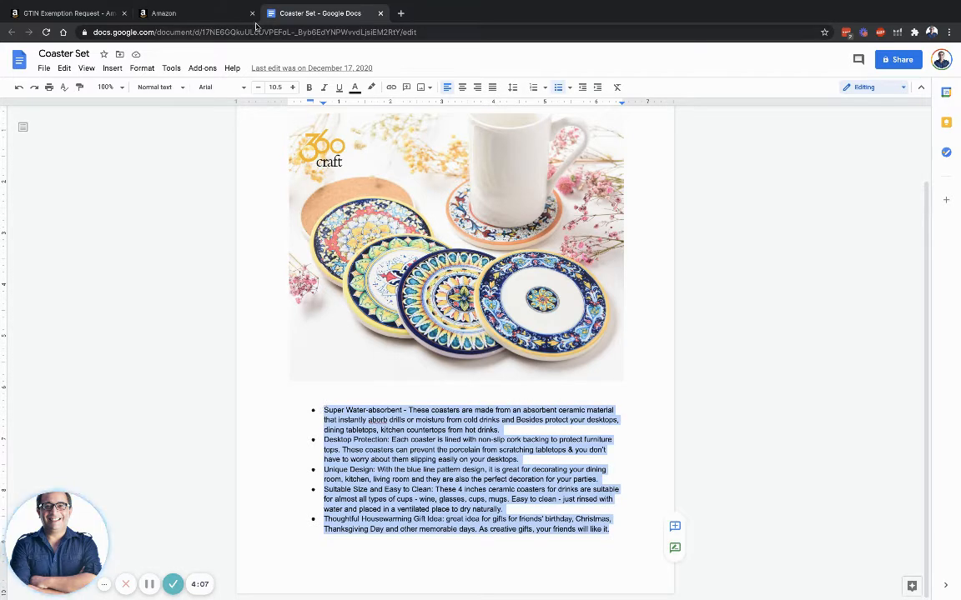
left_click(214, 14)
left_click(435, 229)
key("ctrl+v")
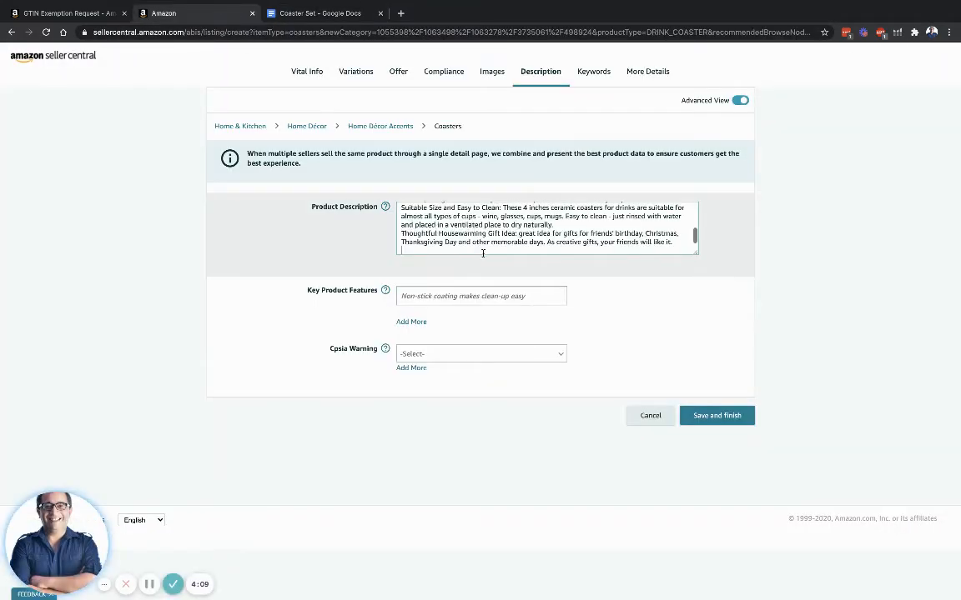
scroll(467, 232, "up", 5)
scroll(488, 235, "down", 5)
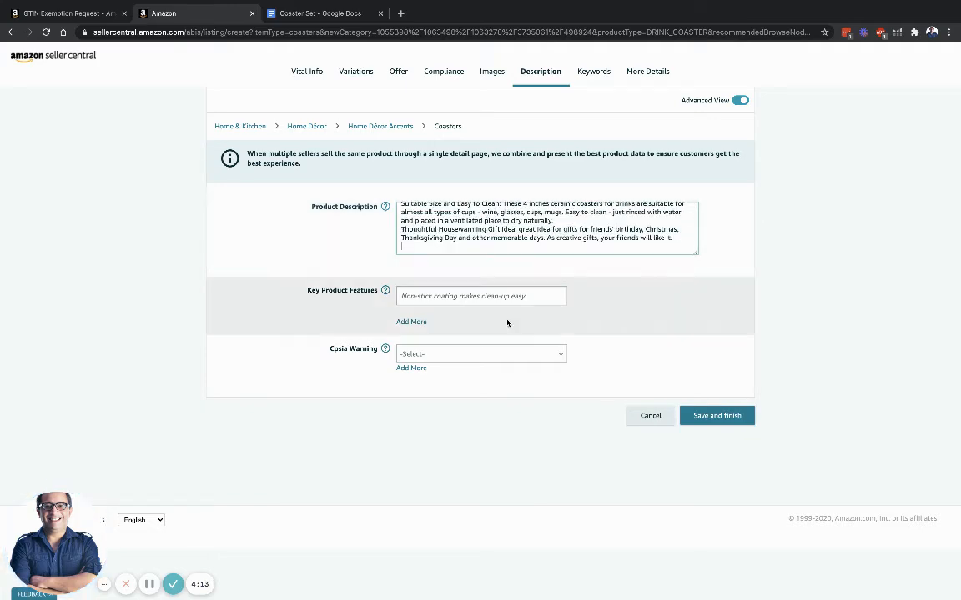
Expand Key Product Features to five fields and fill the first with the Super Water-absorbent bullet from the Coaster Set document.
left_click(341, 14)
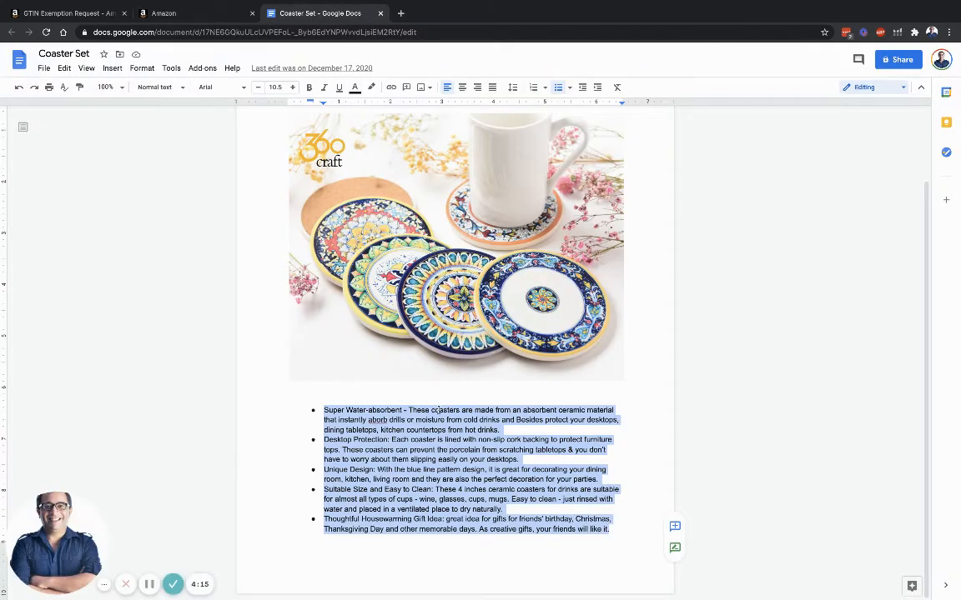
triple_click(437, 410)
left_click(209, 14)
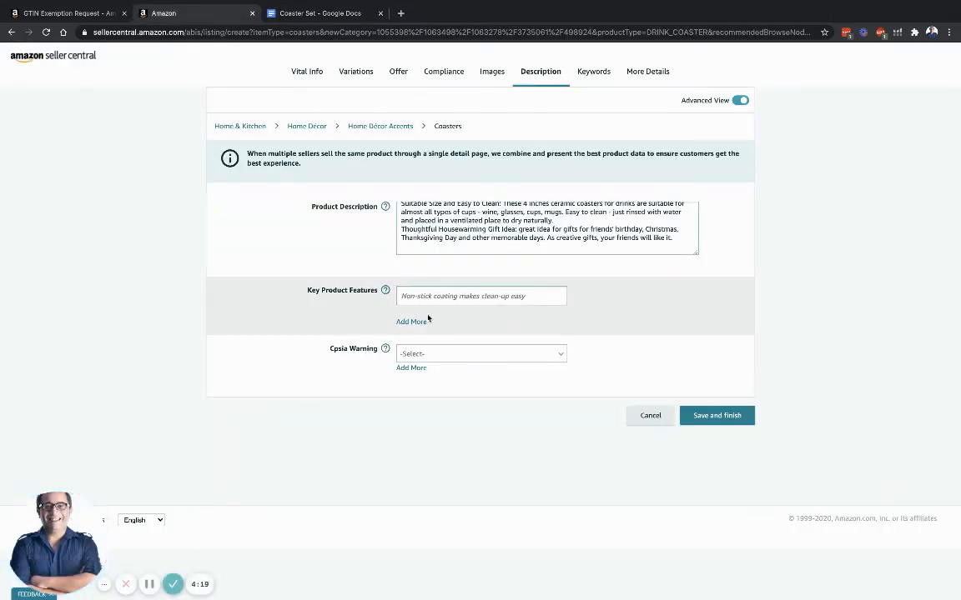
left_click(443, 297)
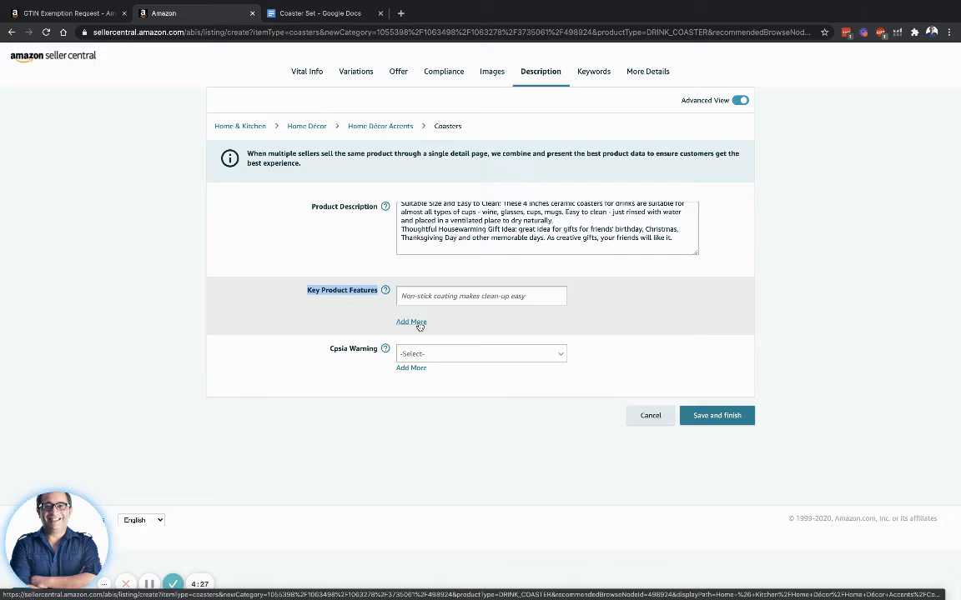
left_click(420, 323)
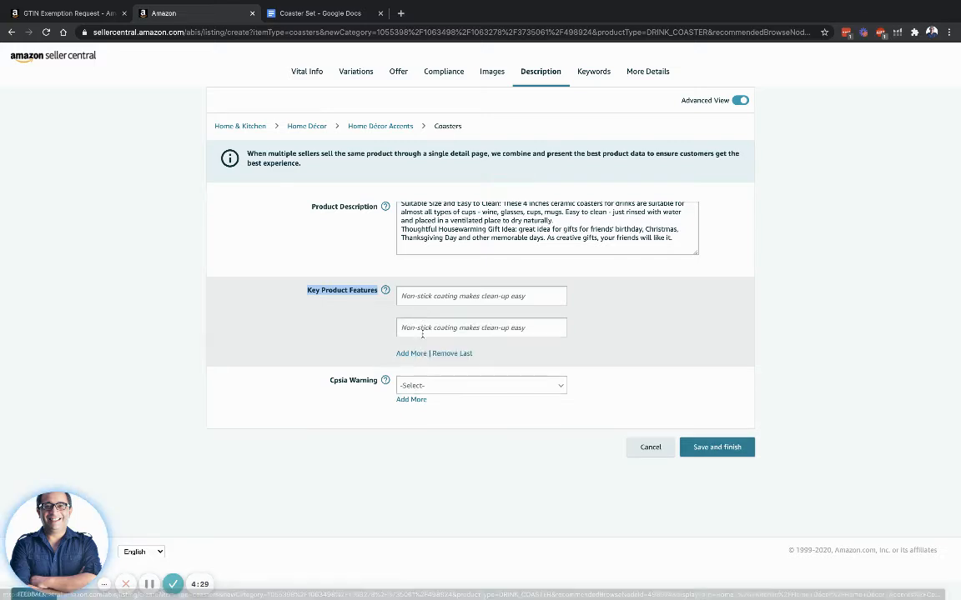
left_click(419, 354)
left_click(414, 386)
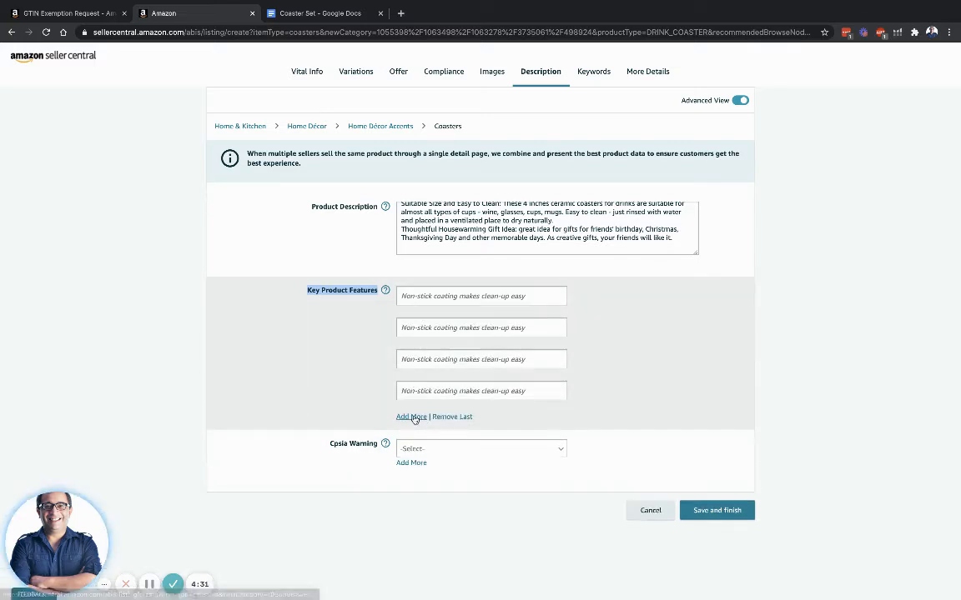
left_click(415, 416)
left_click(442, 296)
key("ctrl+v")
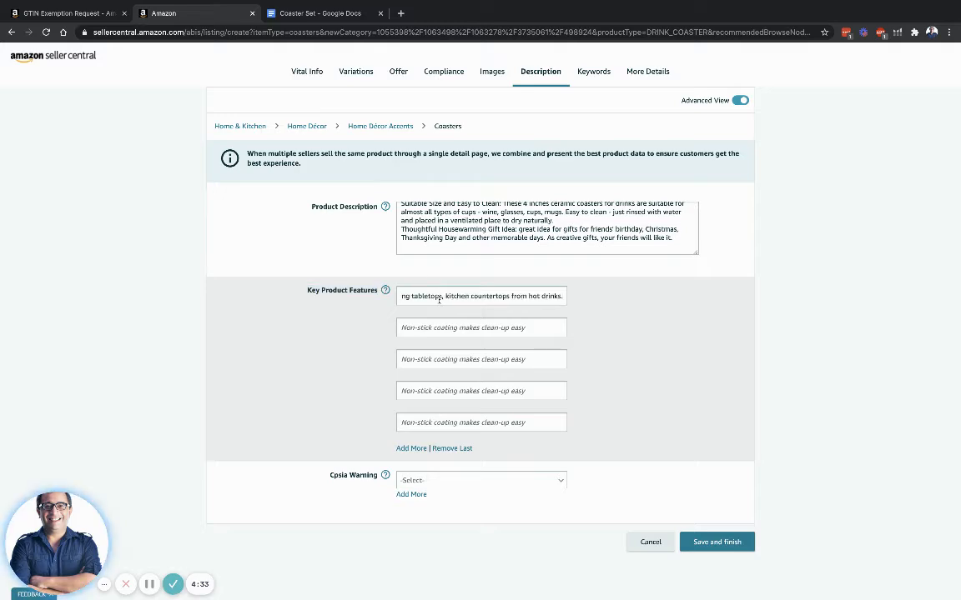
Copy the Desktop Protection bullet from the Coaster Set document into the second Key Product Features field.
left_click(319, 13)
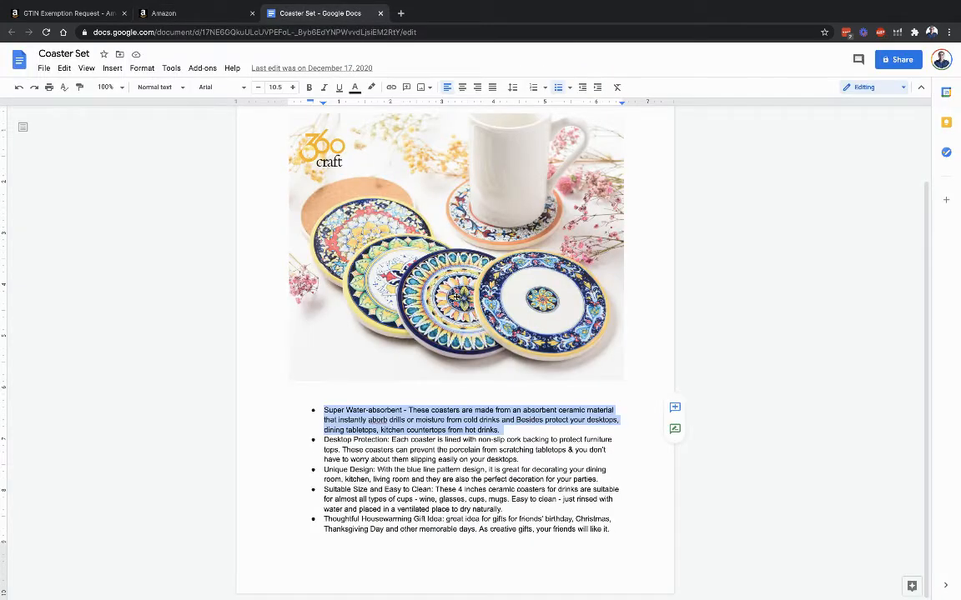
left_click(439, 451)
triple_click(439, 451)
key("ctrl+c")
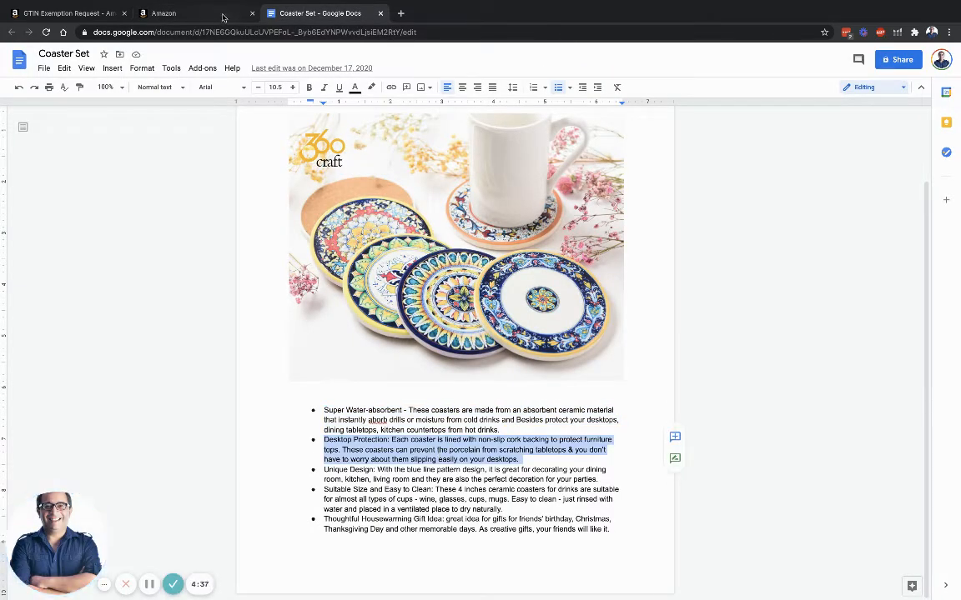
left_click(163, 14)
left_click(425, 327)
key("ctrl+v")
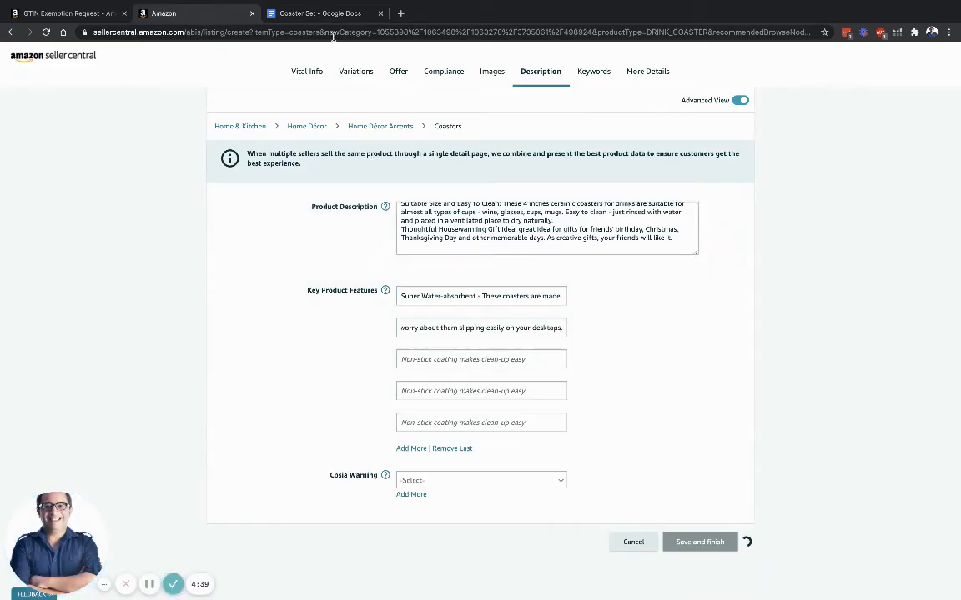
Copy the Unique Design bullet from the Coaster Set document into the third Key Product Features field.
key("ctrl+Tab")
triple_click(426, 470)
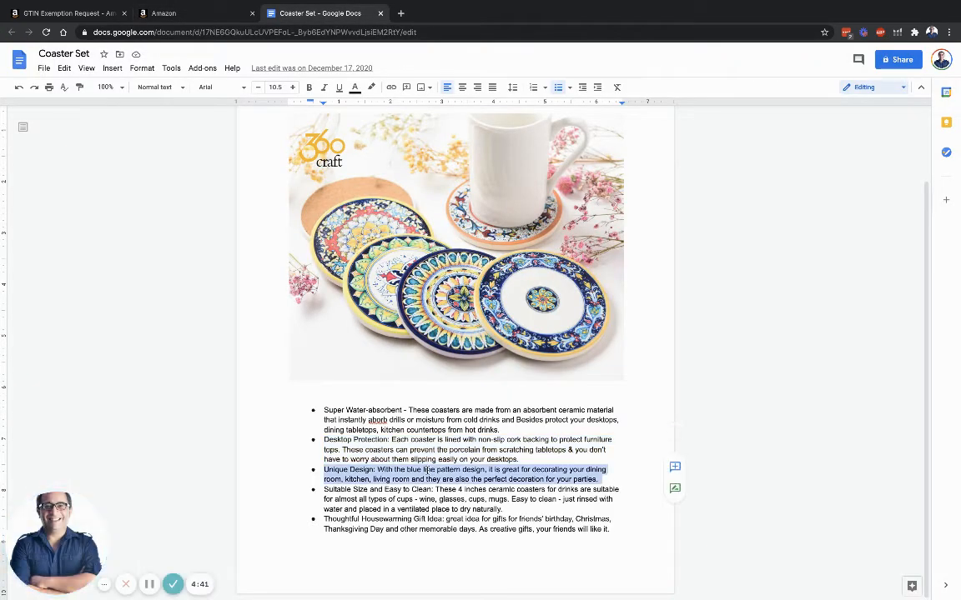
key("ctrl+c")
left_click(188, 14)
left_click(450, 358)
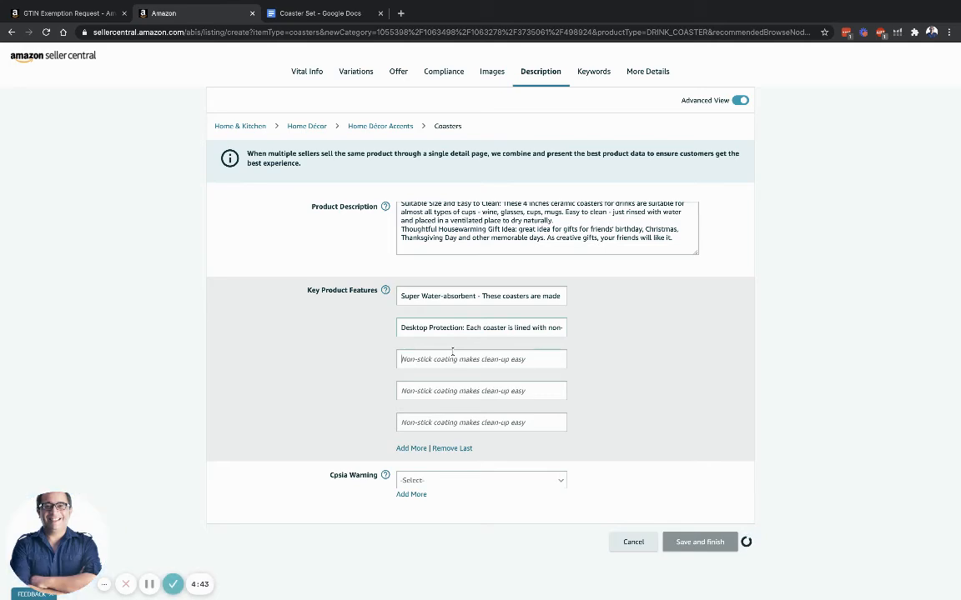
key("ctrl+v")
Copy the Suitable Size and Easy to Clean bullet from the Coaster Set document into the fourth Key Product Features field.
left_click(292, 15)
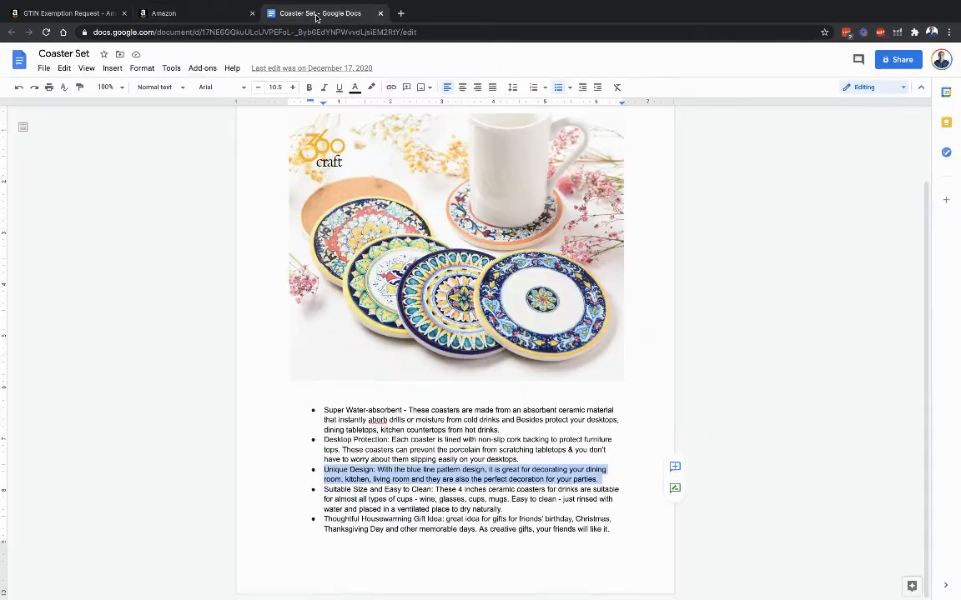
triple_click(417, 505)
key("ctrl+c")
left_click(188, 15)
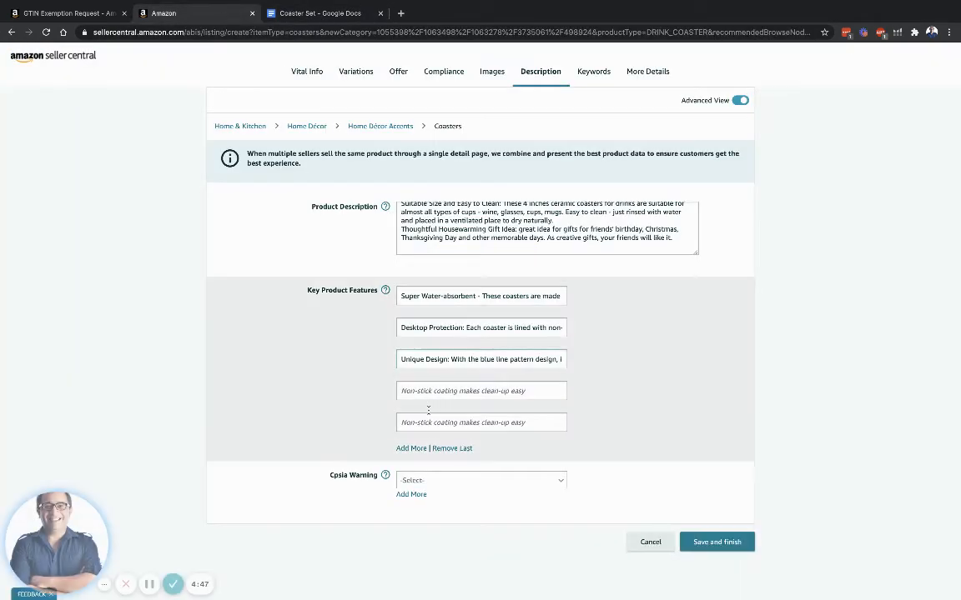
left_click(427, 391)
key("ctrl+v")
Copy the Thoughtful Housewarming Gift Idea bullet from the Coaster Set document into the fifth Key Product Features field.
left_click(320, 13)
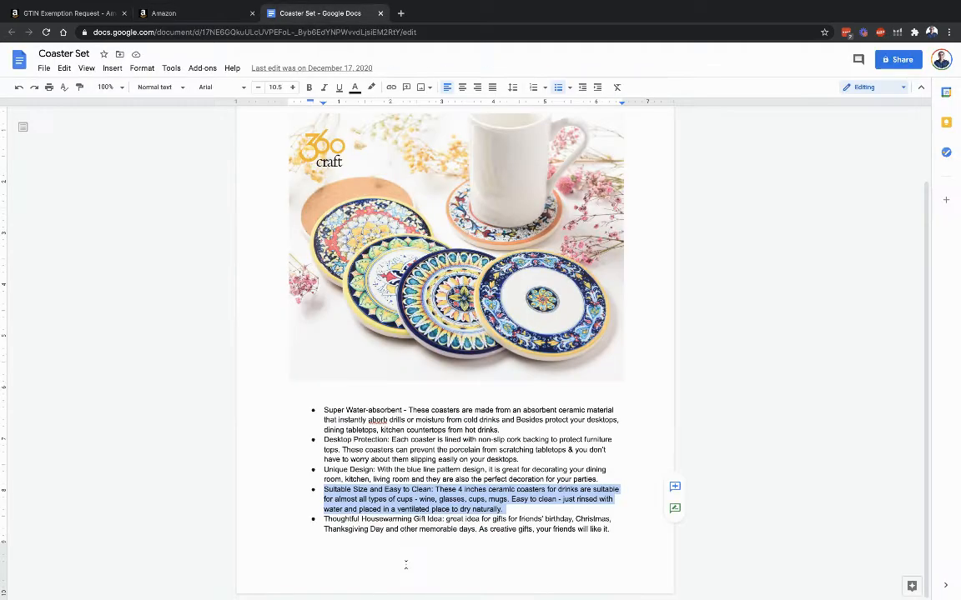
triple_click(398, 524)
key("ctrl+c")
left_click(236, 17)
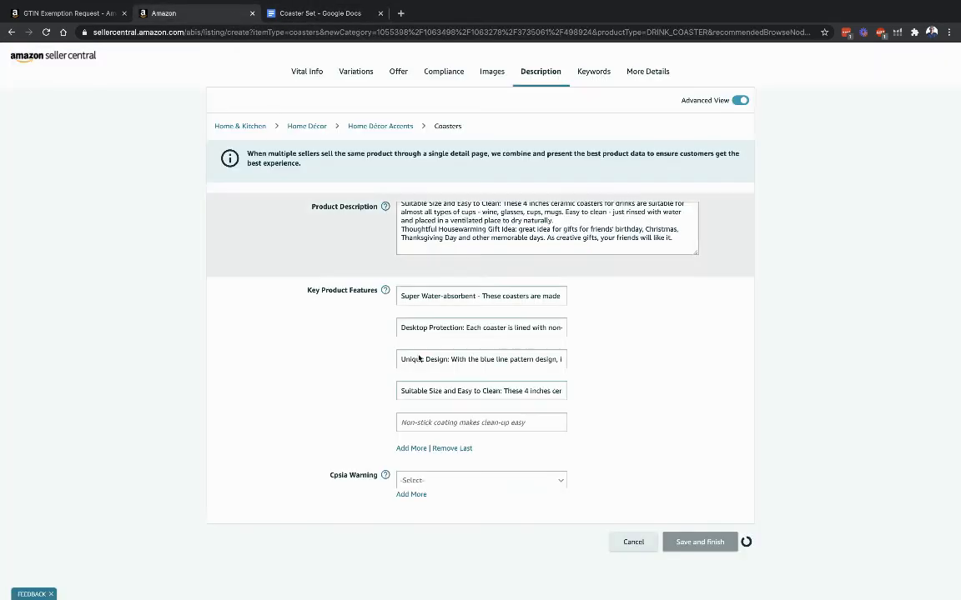
left_click(405, 422)
key("ctrl+v")
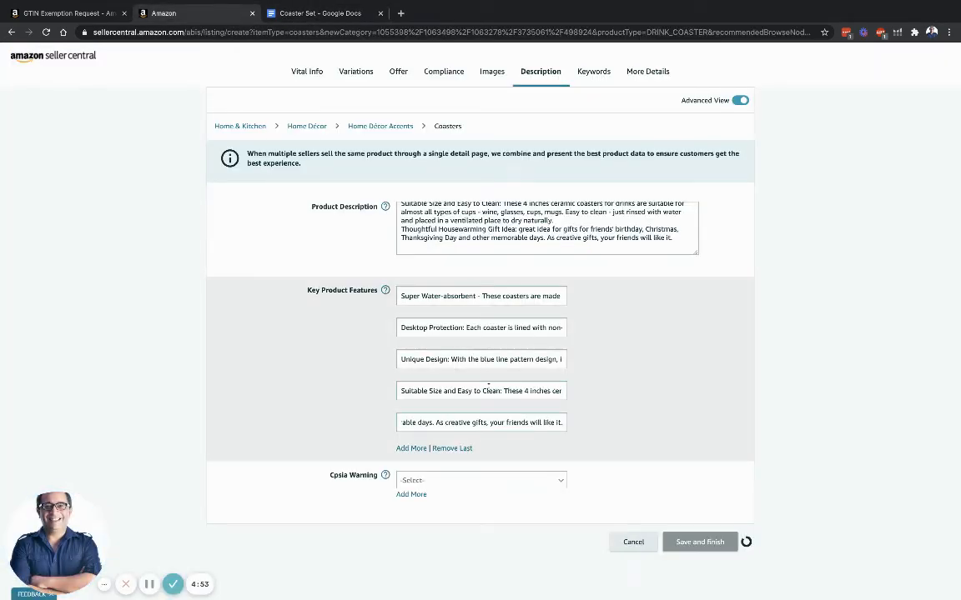
left_click_drag(401, 391, 490, 391)
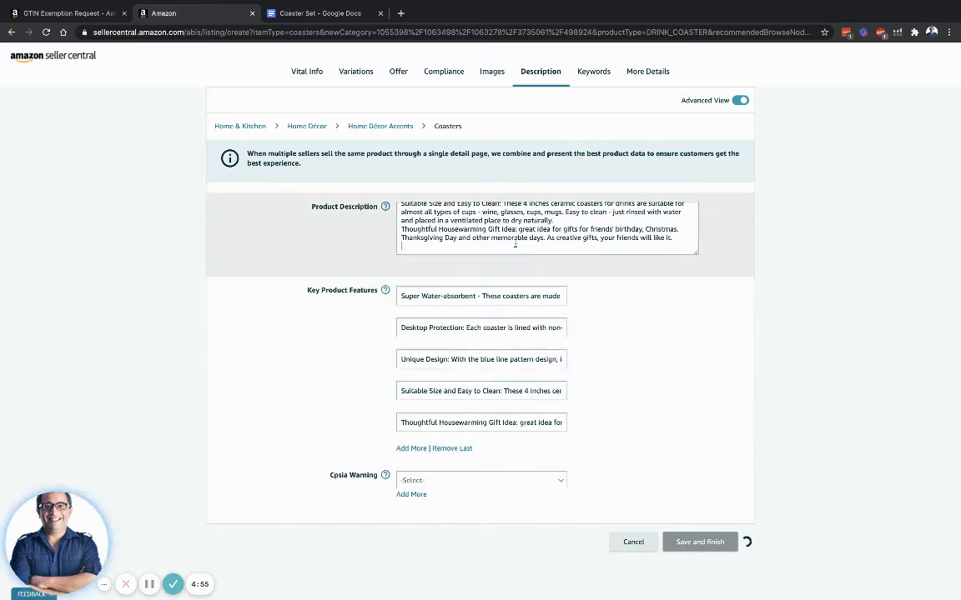
left_click(482, 391)
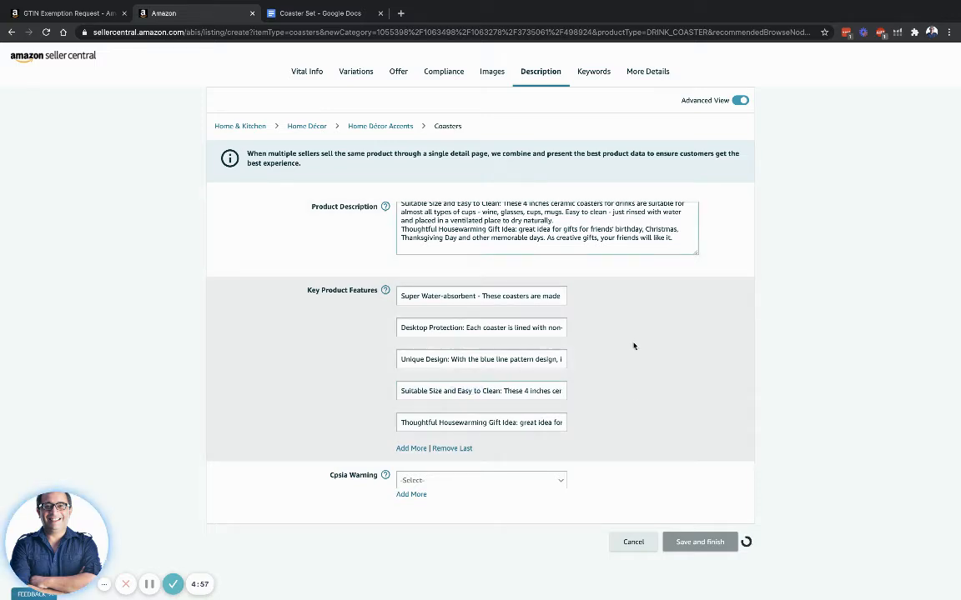
Set the listing's keyword Search Terms to "coaster set, bohemian design".
left_click(586, 82)
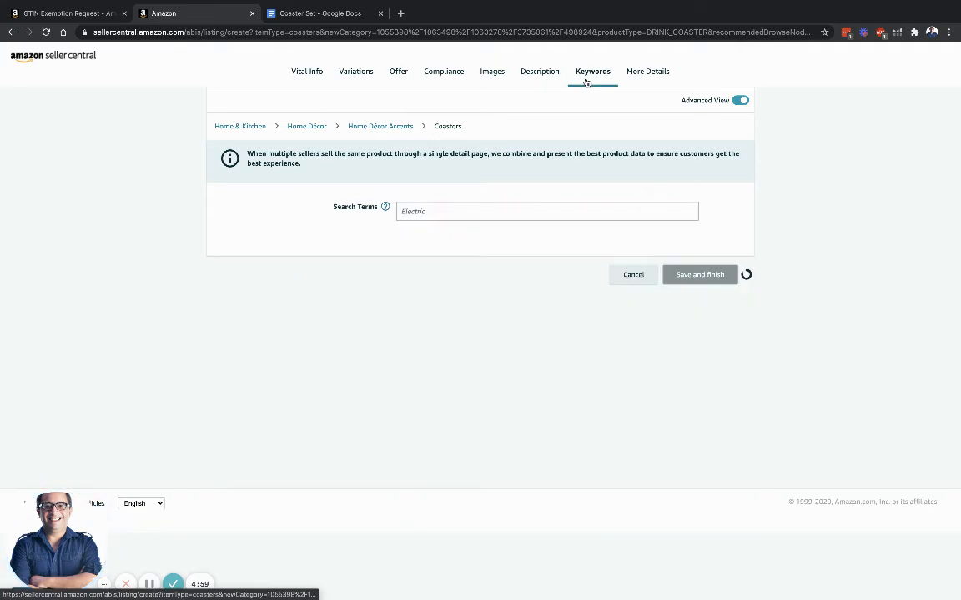
left_click(543, 208)
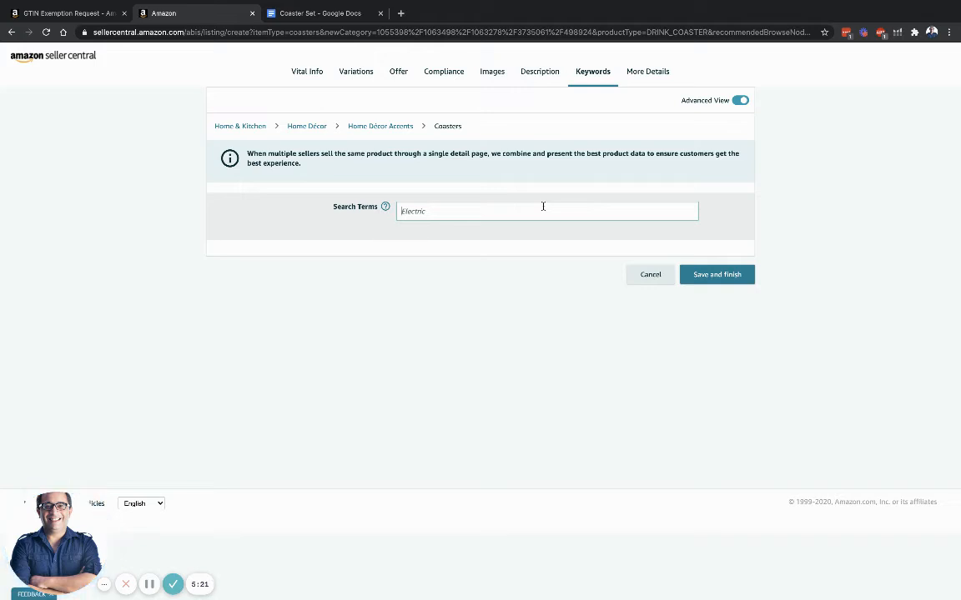
type("coastwer")
key("BackSpace")
key("BackSpace")
key("BackSpace")
type("er set, ")
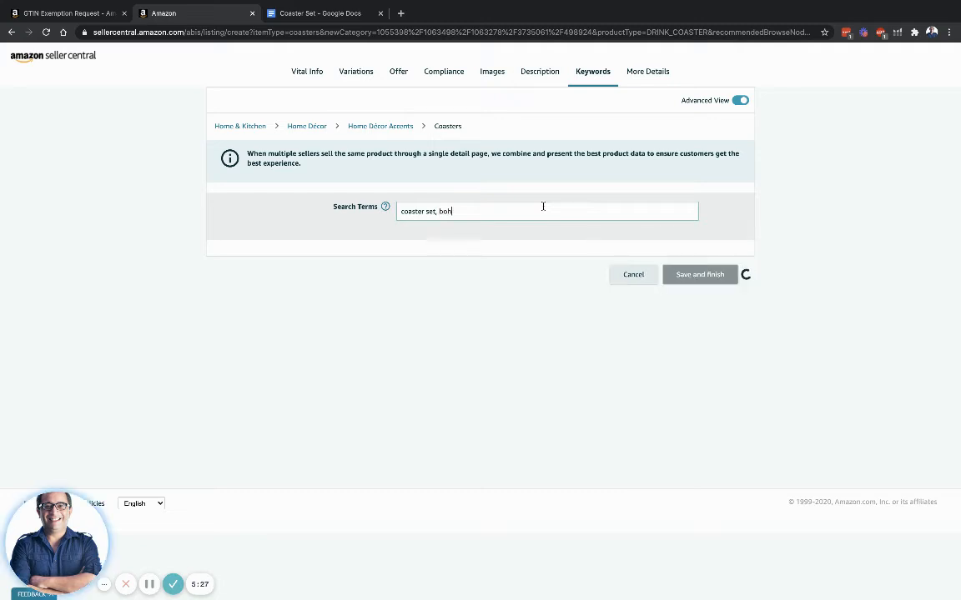
type("bohemian design")
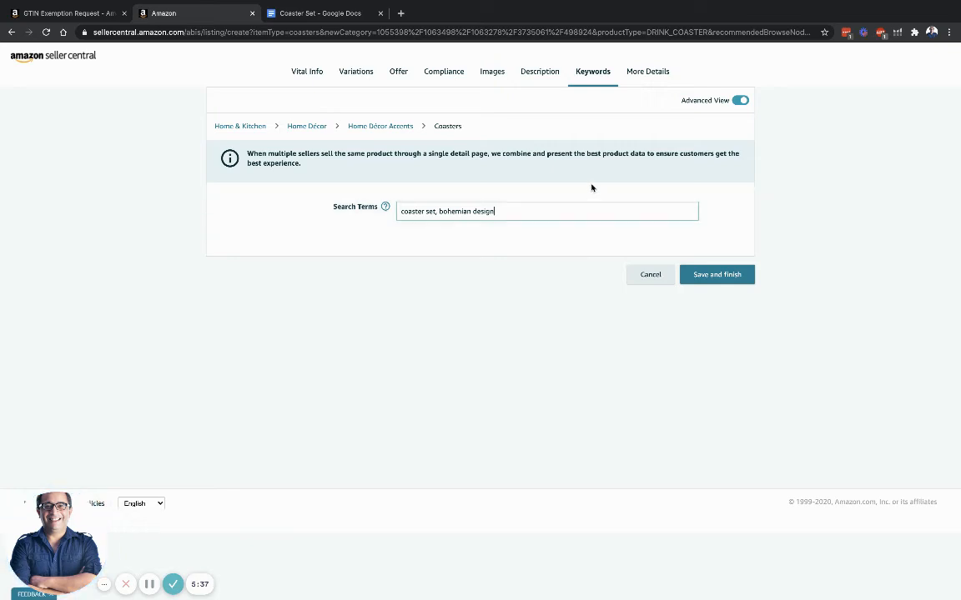
Review the listing's More Details fields and check the Coaster Set document for the coaster size.
left_click(635, 74)
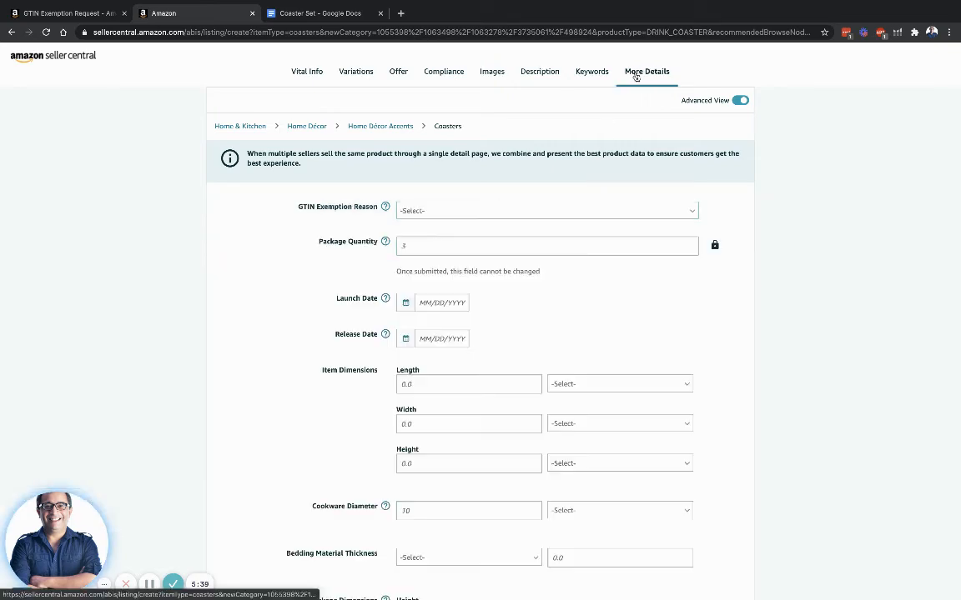
left_click(595, 75)
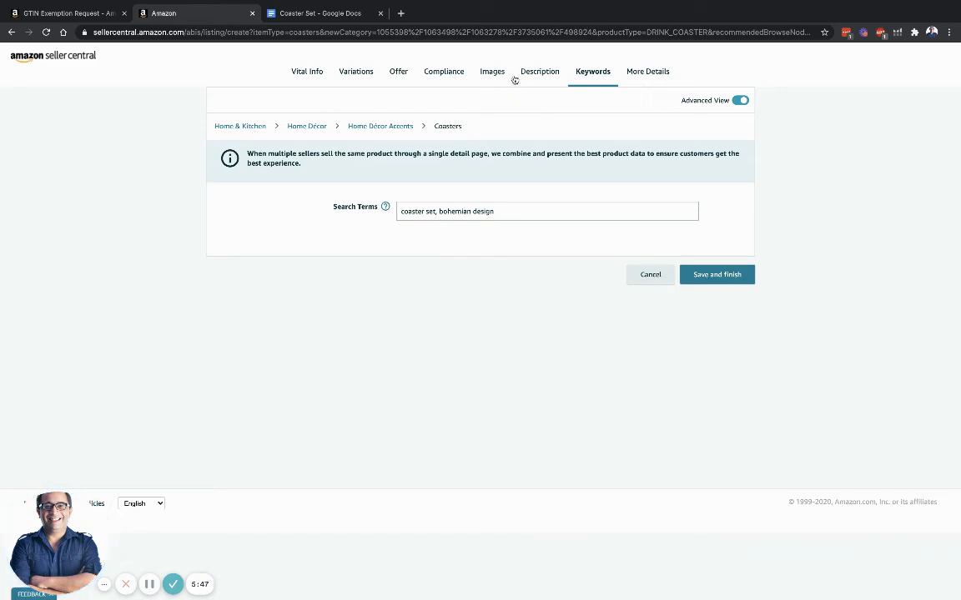
left_click(642, 72)
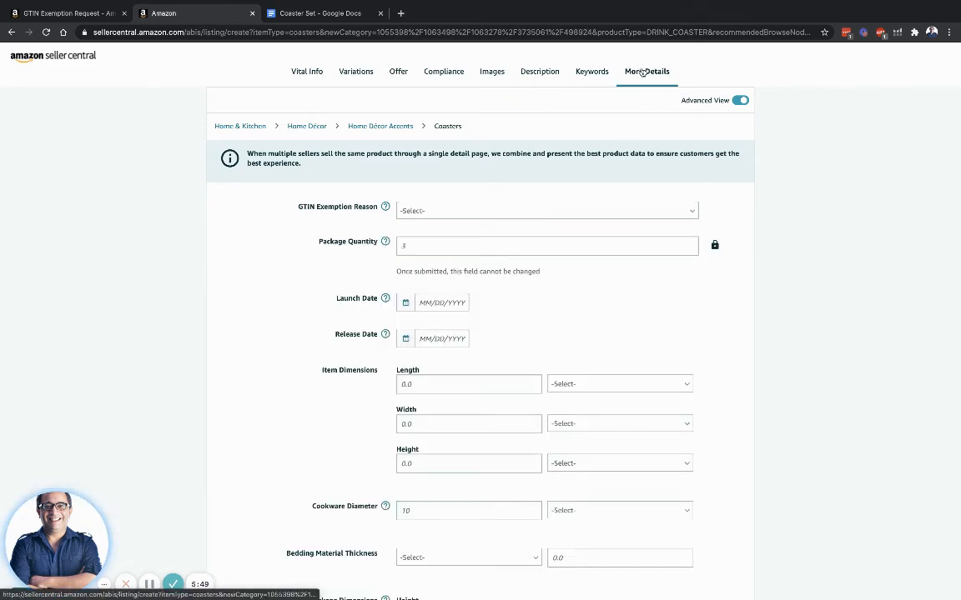
scroll(527, 266, "down", 1)
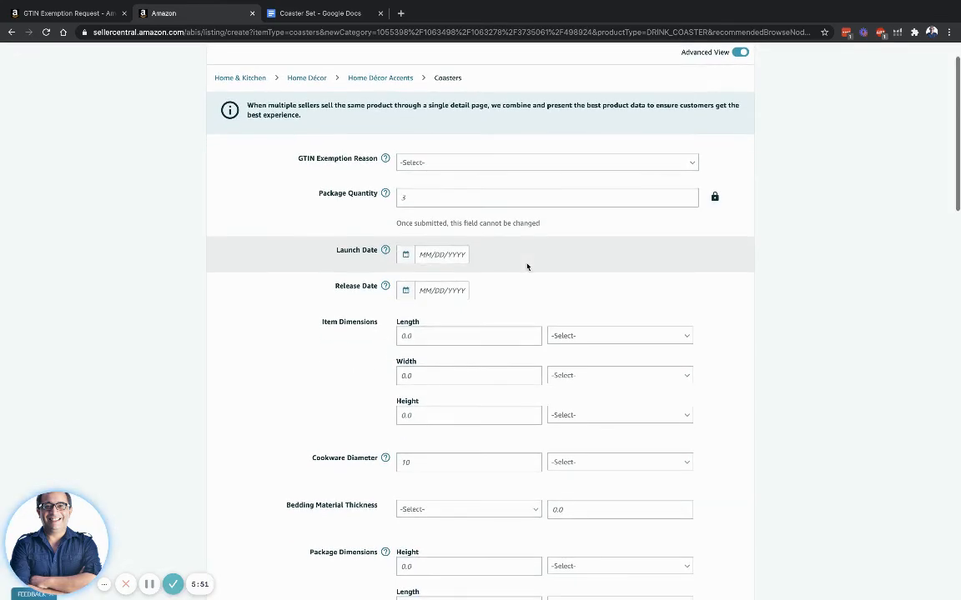
scroll(526, 266, "down", 2)
scroll(526, 264, "down", 2)
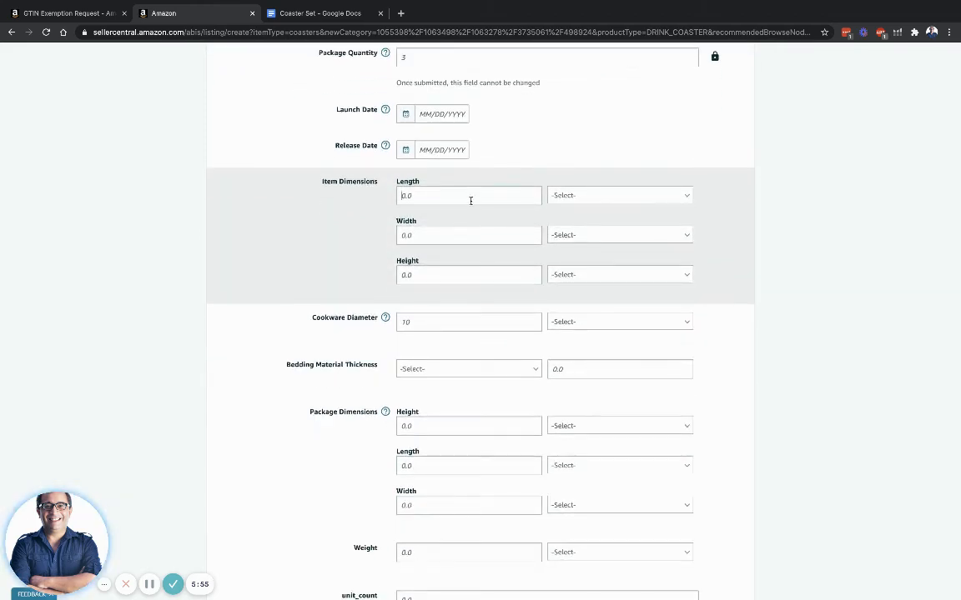
left_click(277, 13)
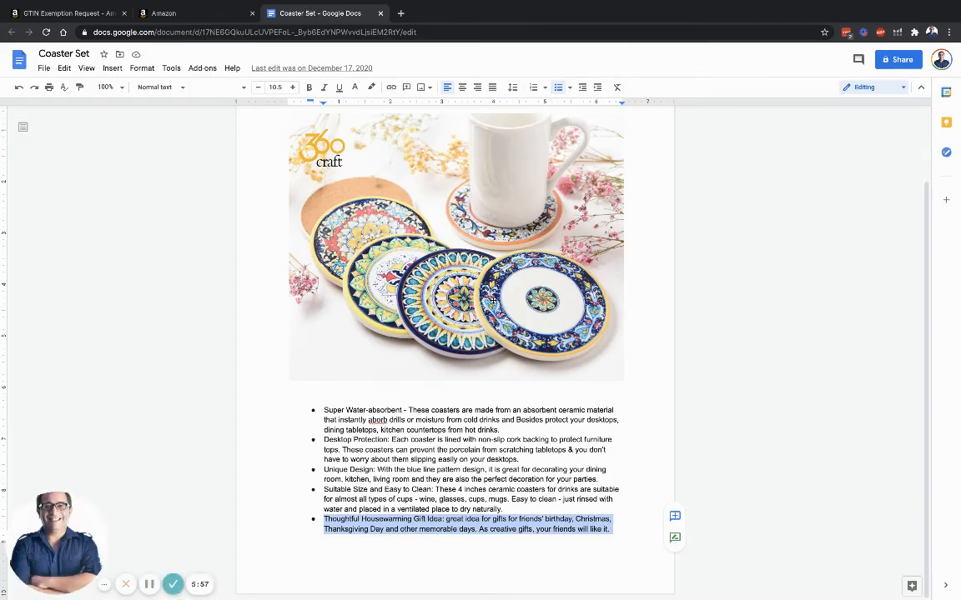
left_click(499, 429)
scroll(211, 131, "up", 1)
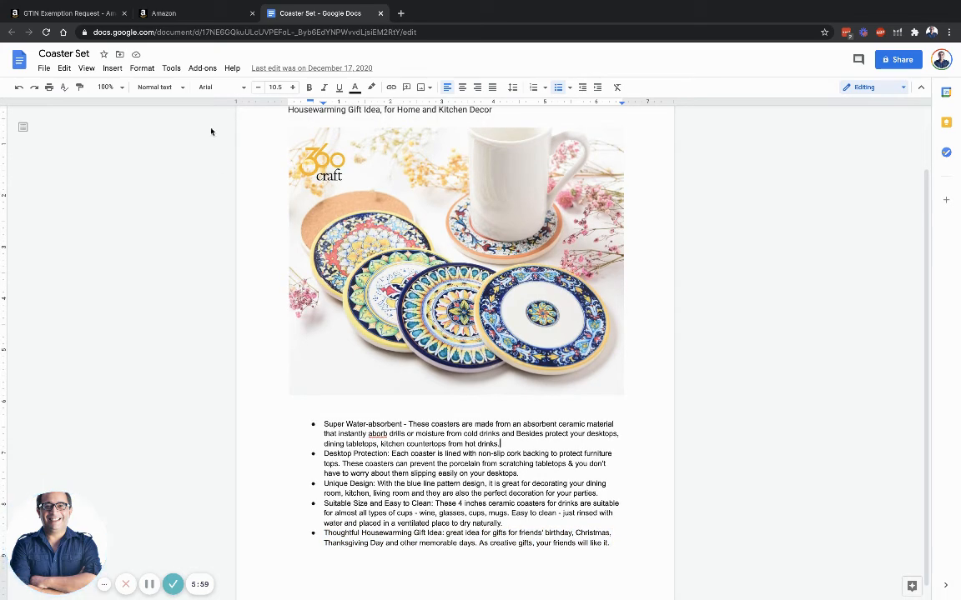
left_click(171, 13)
Enter the item dimensions as length 4, width 4 and height 0.25.
left_click(429, 197)
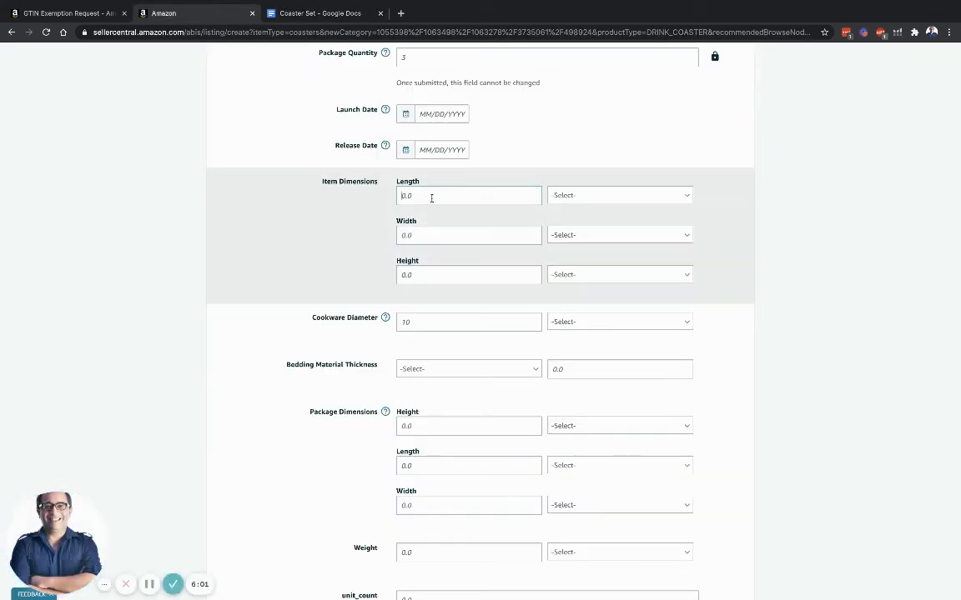
type("44")
left_click(446, 269)
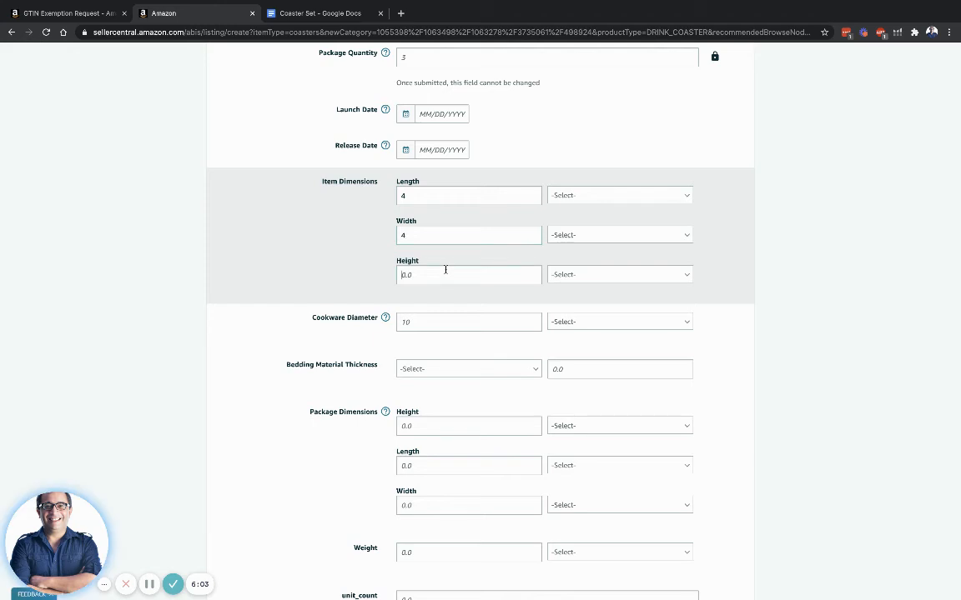
Set the unit of the item's length, width and height dimensions to IN.
left_click(597, 201)
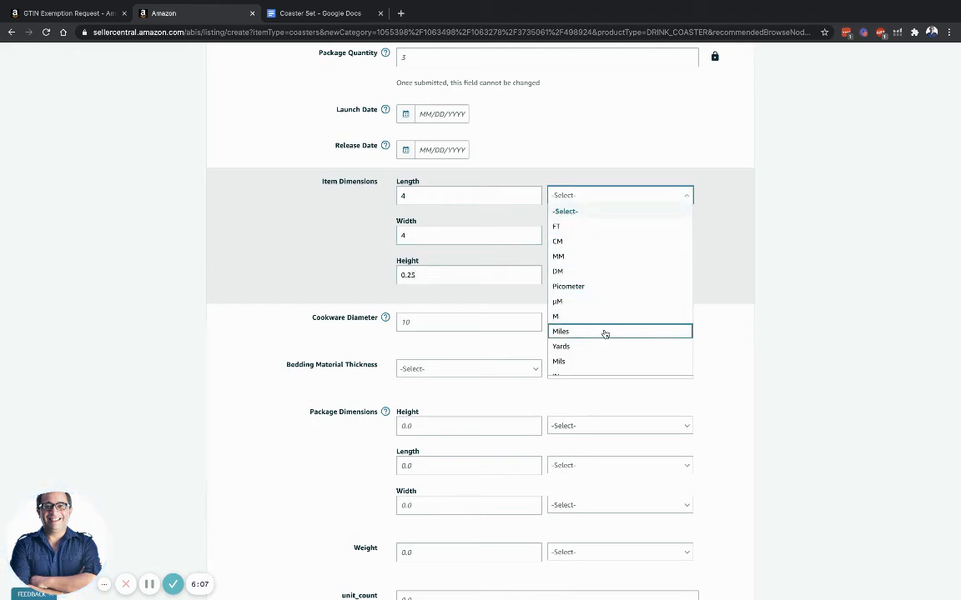
scroll(604, 334, "down", 3)
scroll(604, 333, "up", 3)
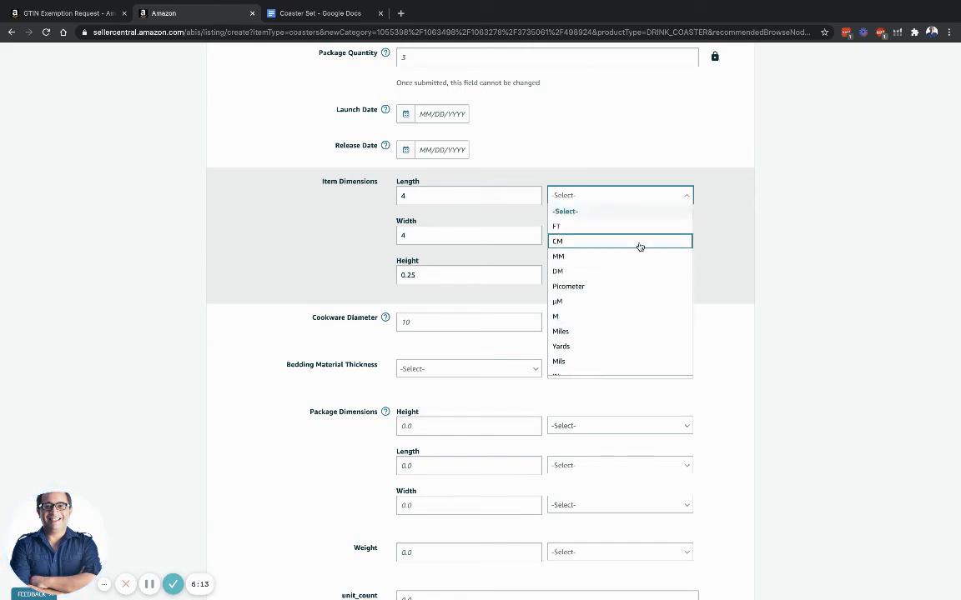
scroll(623, 296, "down", 2)
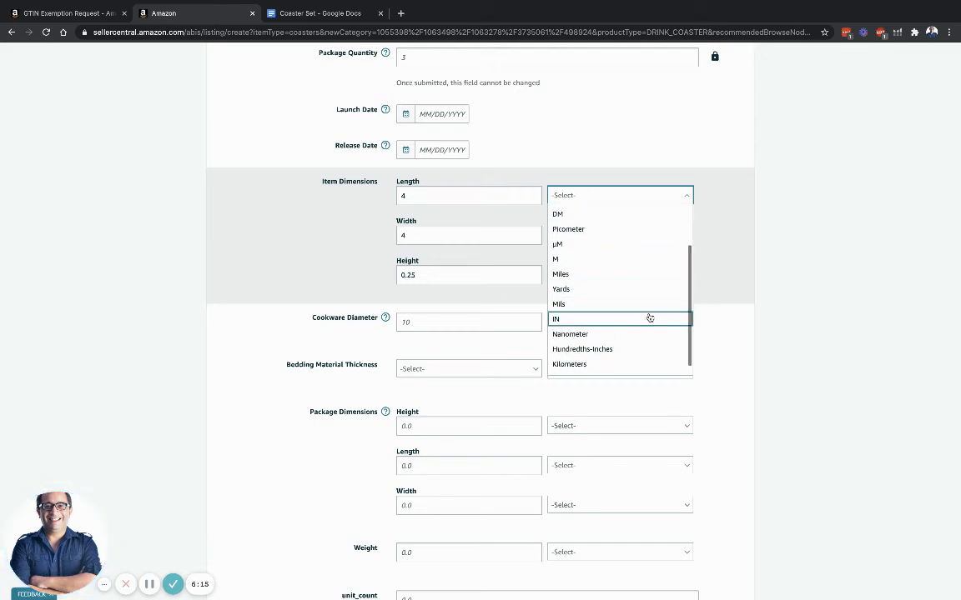
left_click(648, 318)
left_click(593, 239)
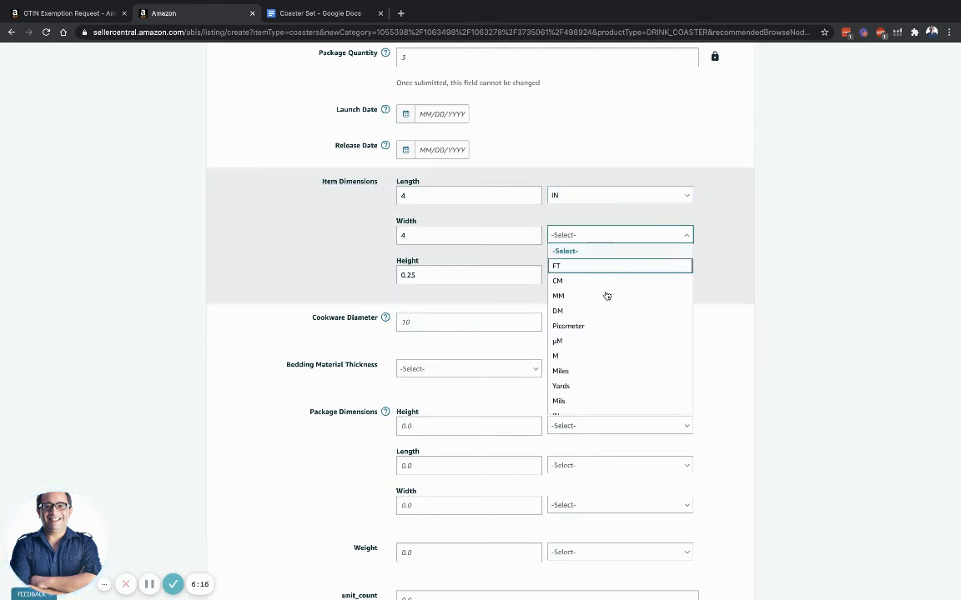
scroll(621, 369, "down", 3)
left_click(621, 363)
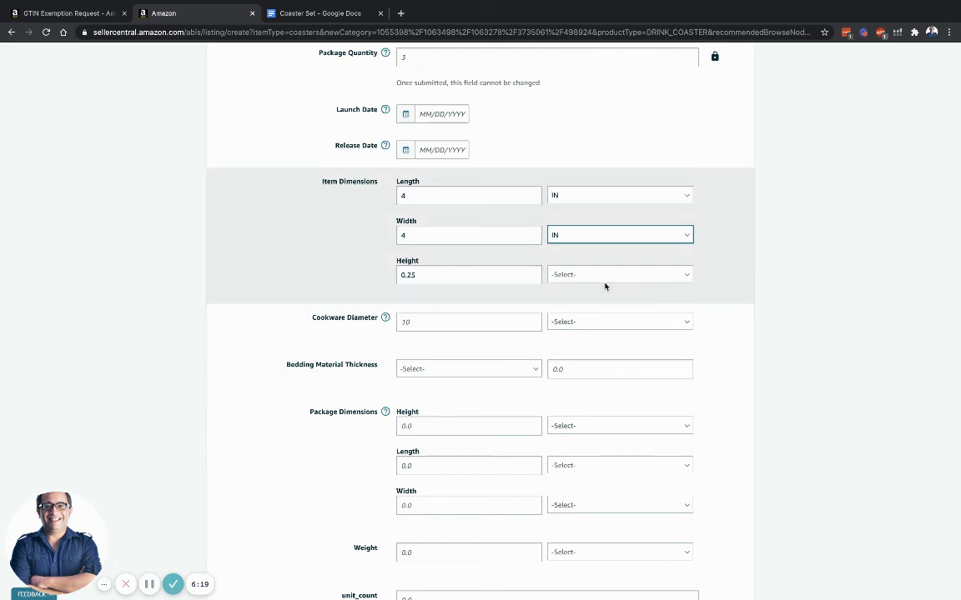
left_click(605, 278)
scroll(614, 371, "down", 3)
left_click(614, 397)
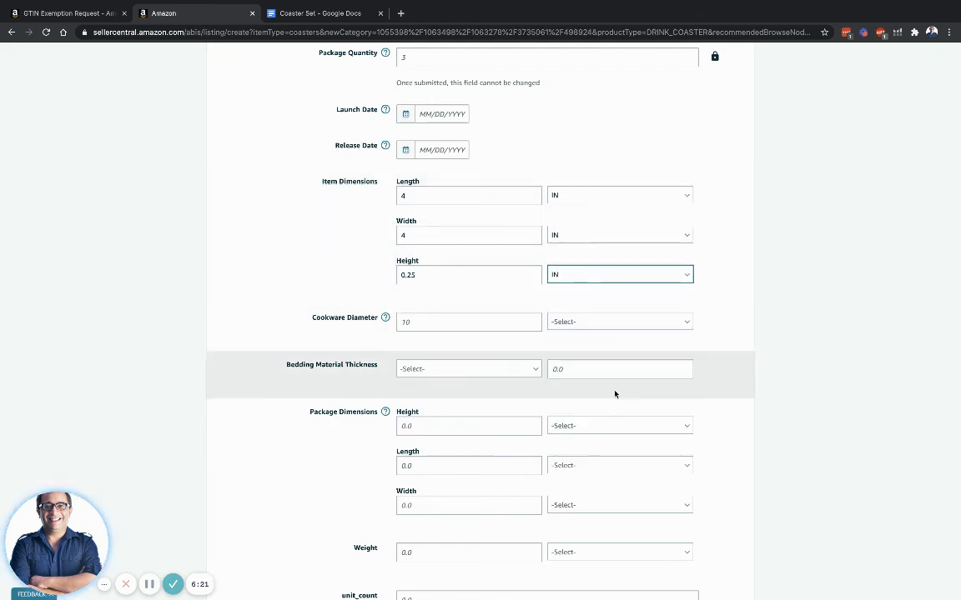
Review the optional detail fields between the item dimensions and the number of pieces.
scroll(698, 316, "down", 1)
scroll(697, 316, "up", 3)
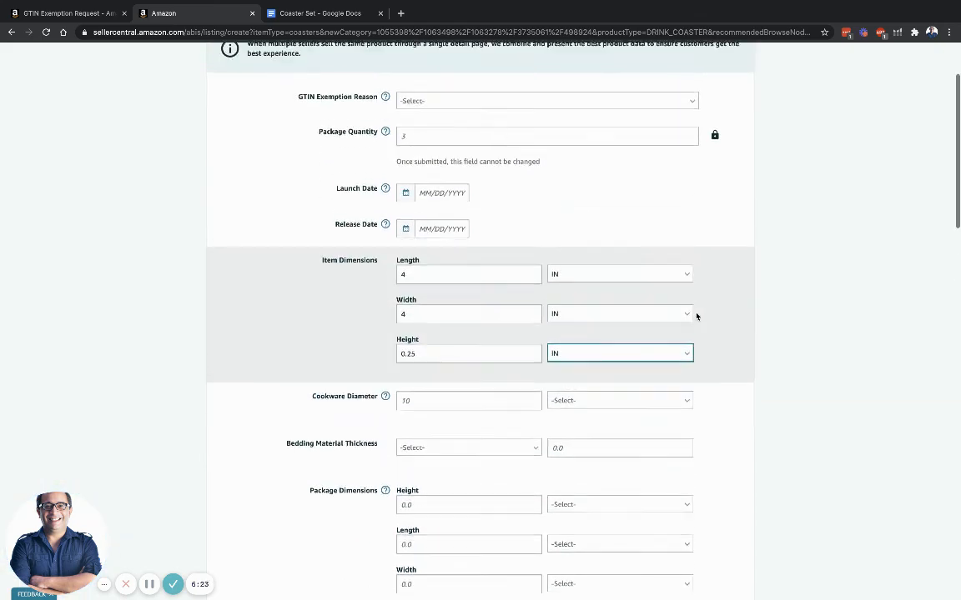
scroll(665, 343, "down", 2)
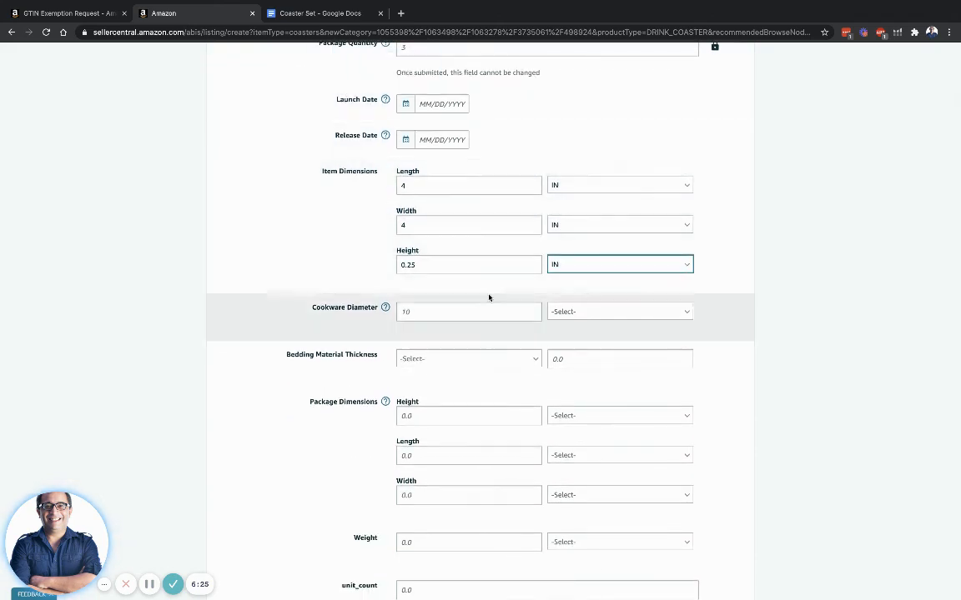
scroll(492, 298, "down", 4)
scroll(469, 279, "down", 2)
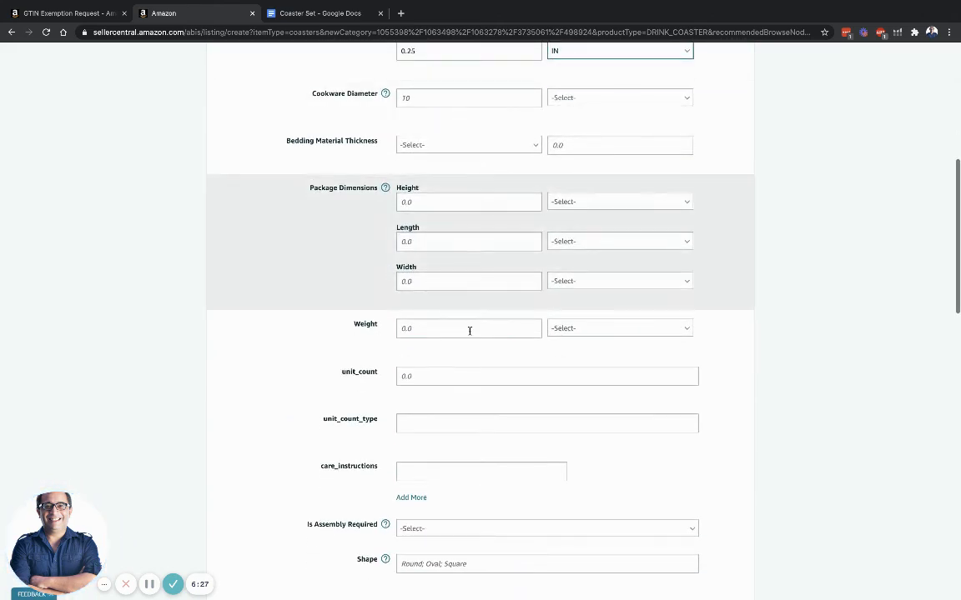
scroll(470, 330, "down", 1)
scroll(479, 333, "down", 3)
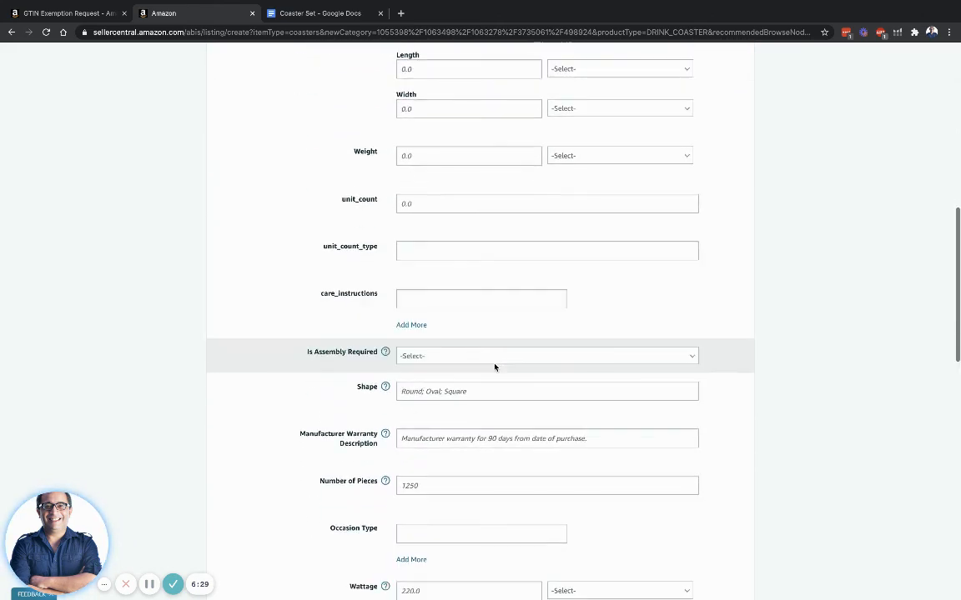
scroll(487, 350, "down", 1)
scroll(477, 317, "down", 2)
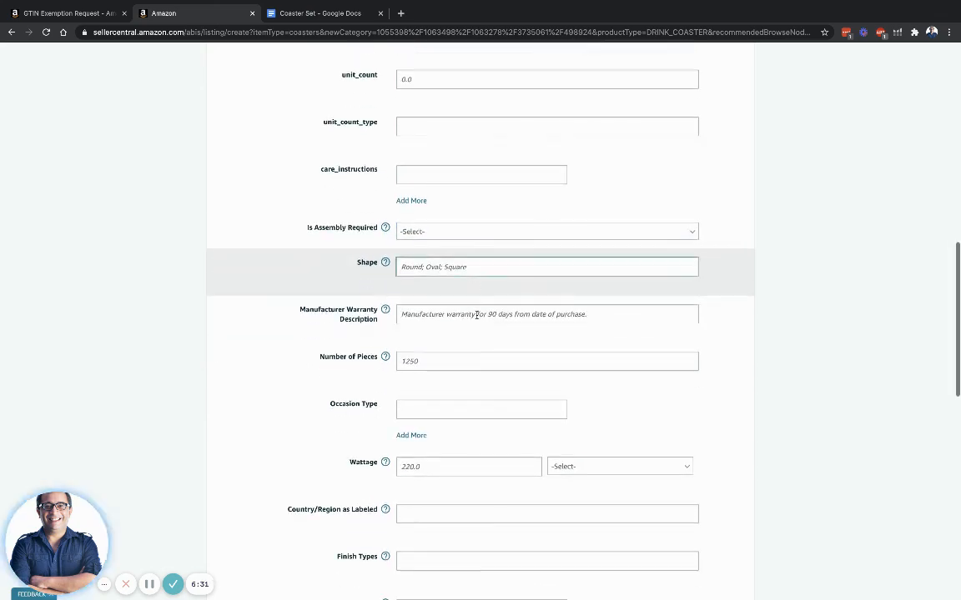
Set the listing's Country/Region as Labeled to China.
scroll(501, 383, "down", 3)
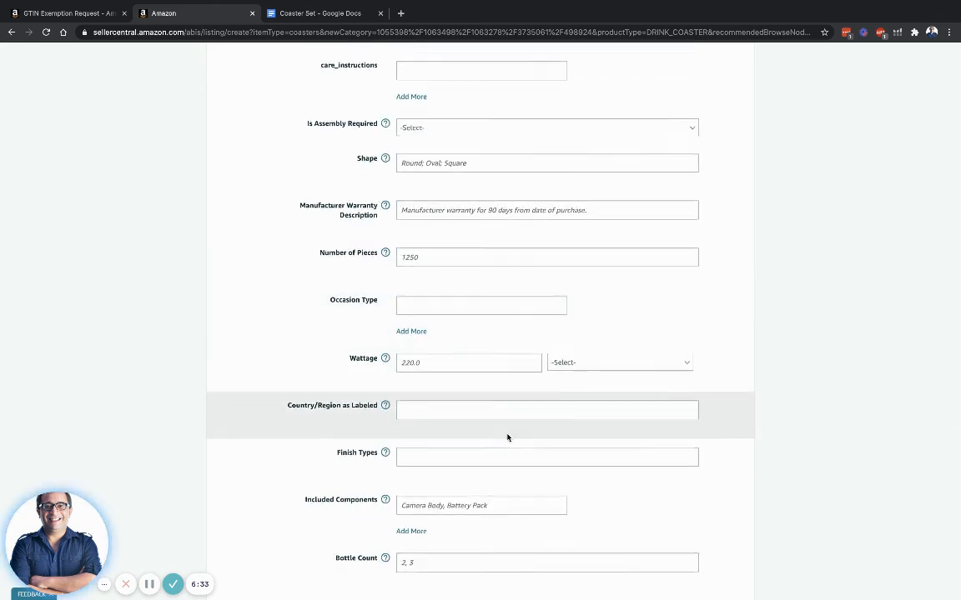
scroll(508, 437, "down", 2)
left_click(465, 312)
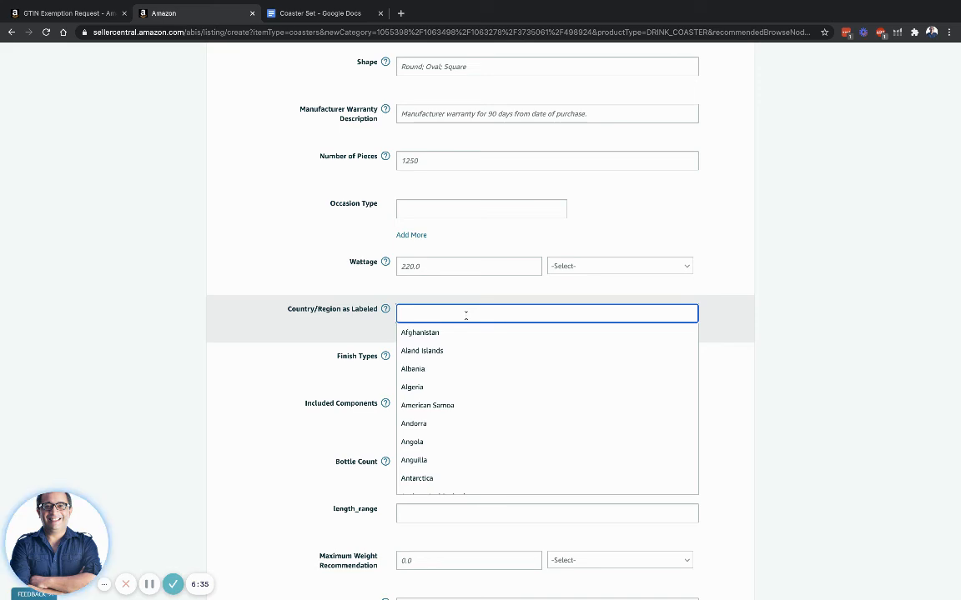
type("China")
left_click(430, 338)
Check the coaster material in the Coaster Set document and set the listing's Material Type to Ceramic.
scroll(467, 392, "down", 2)
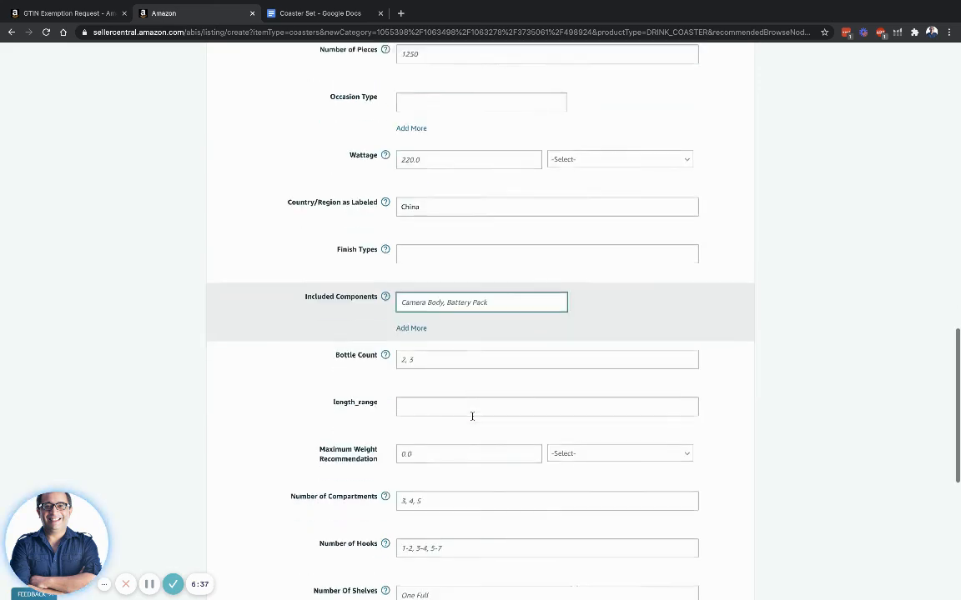
scroll(472, 416, "down", 8)
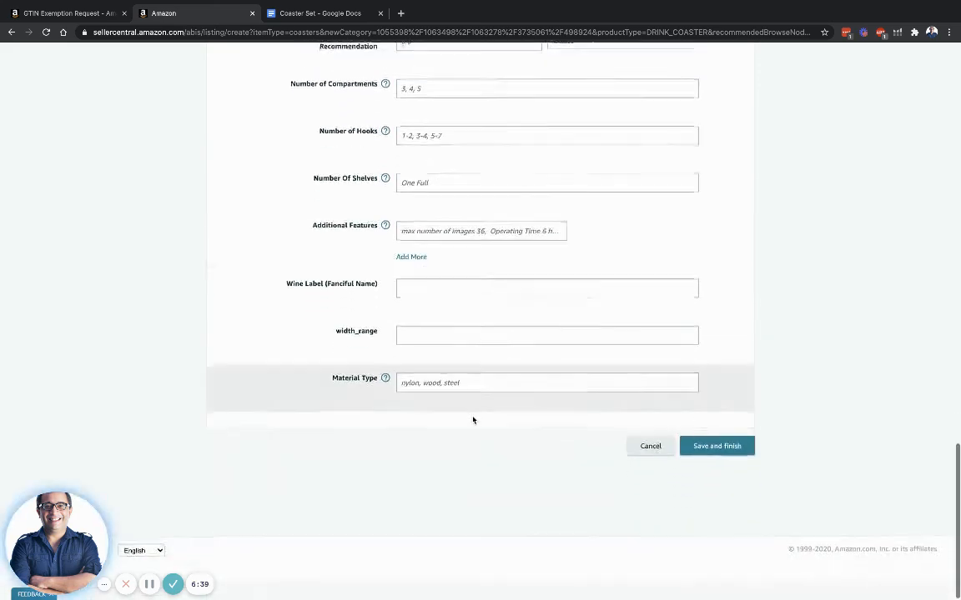
left_click(467, 384)
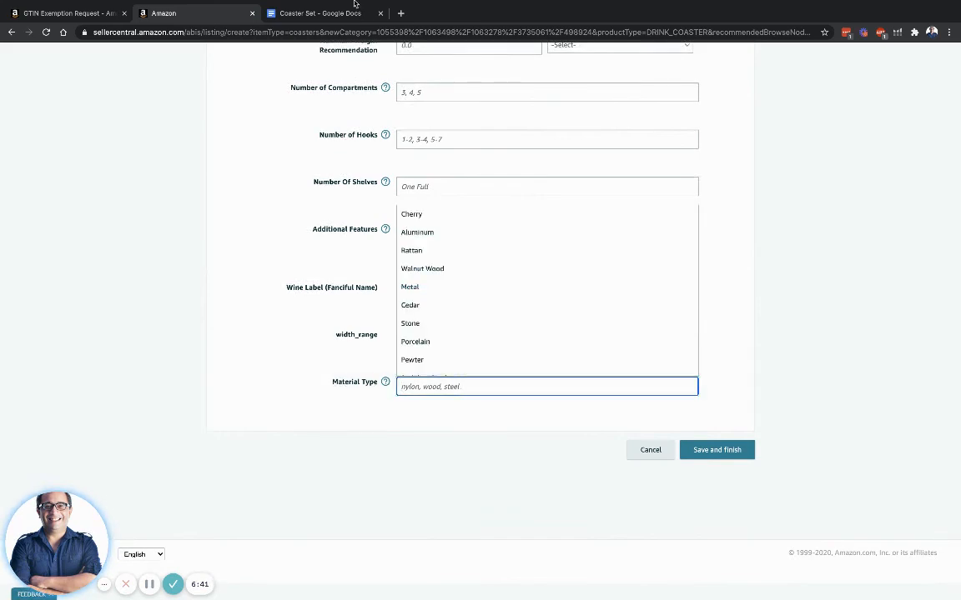
left_click(354, 5)
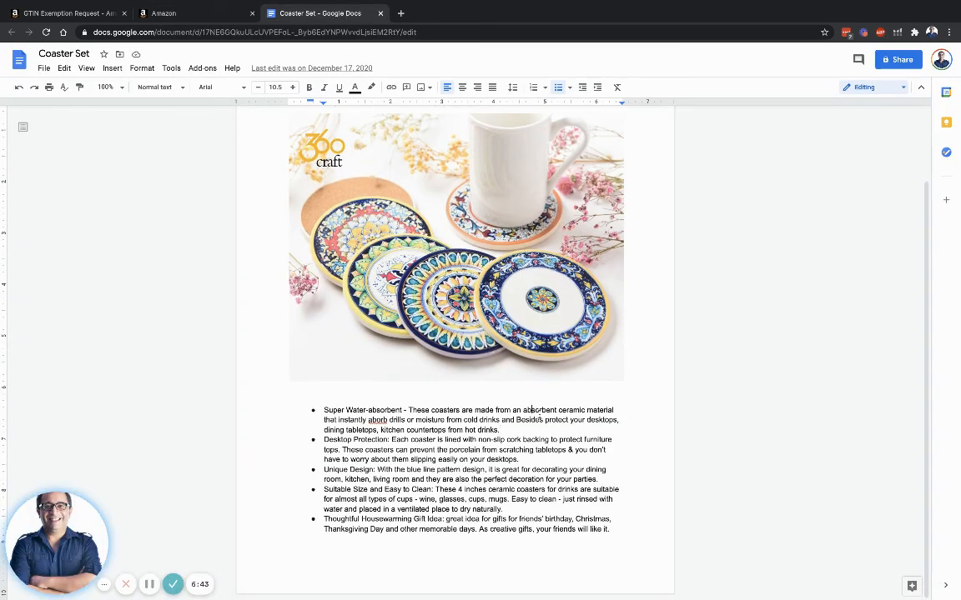
left_click(228, 20)
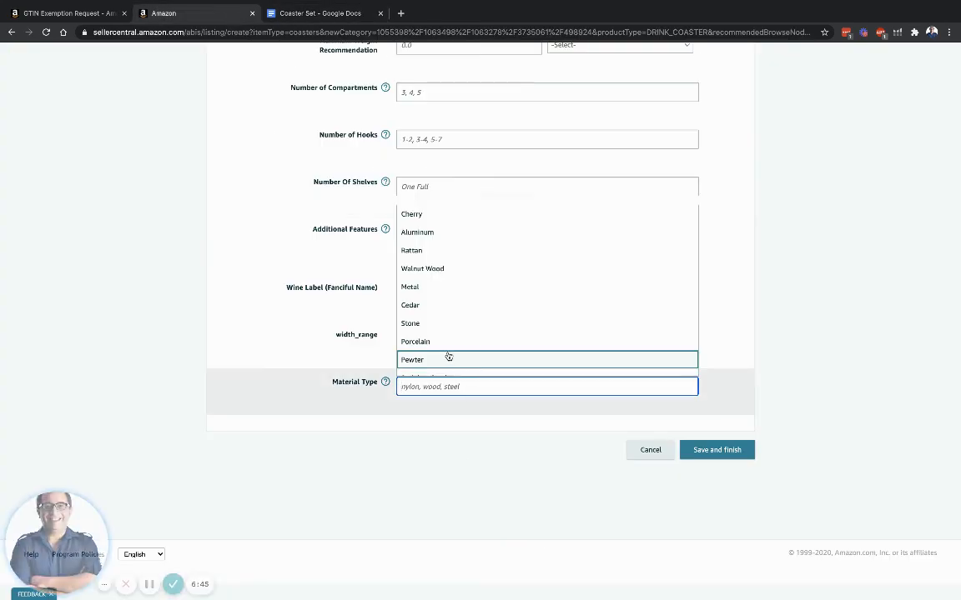
type("Ceramic")
key("Return")
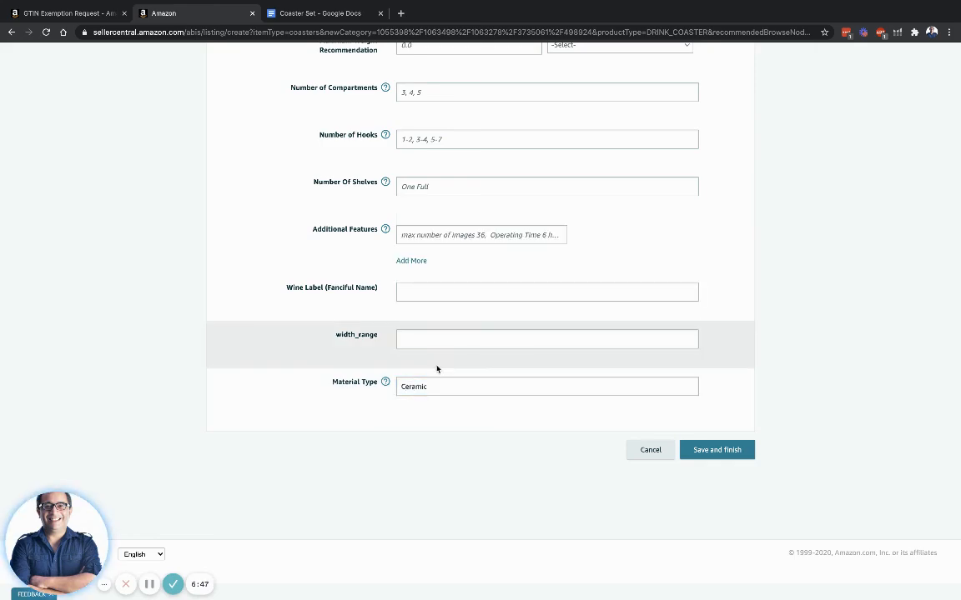
Look back over the More Details fields from the item dimensions down to the material type.
scroll(489, 328, "up", 5)
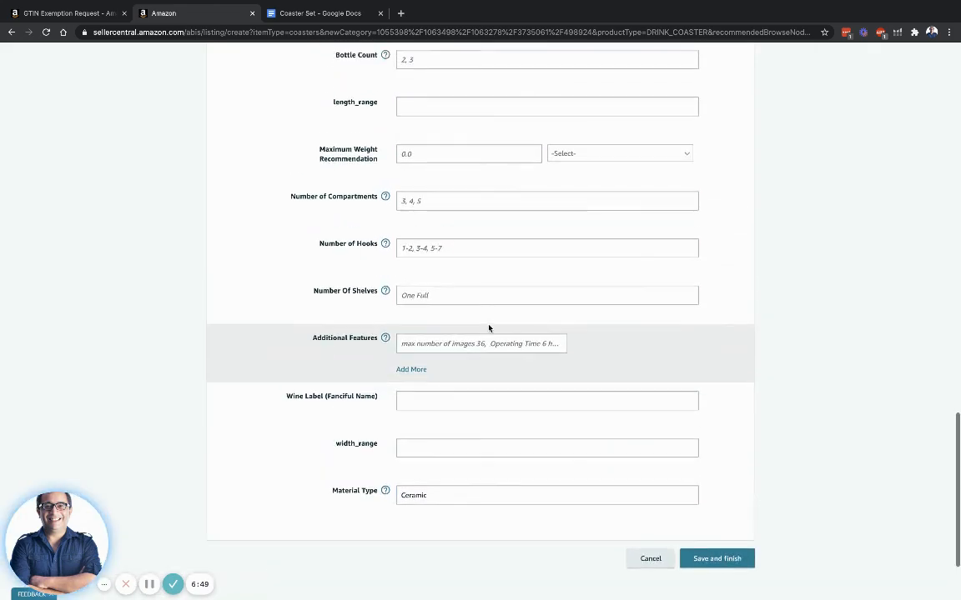
scroll(489, 328, "up", 4)
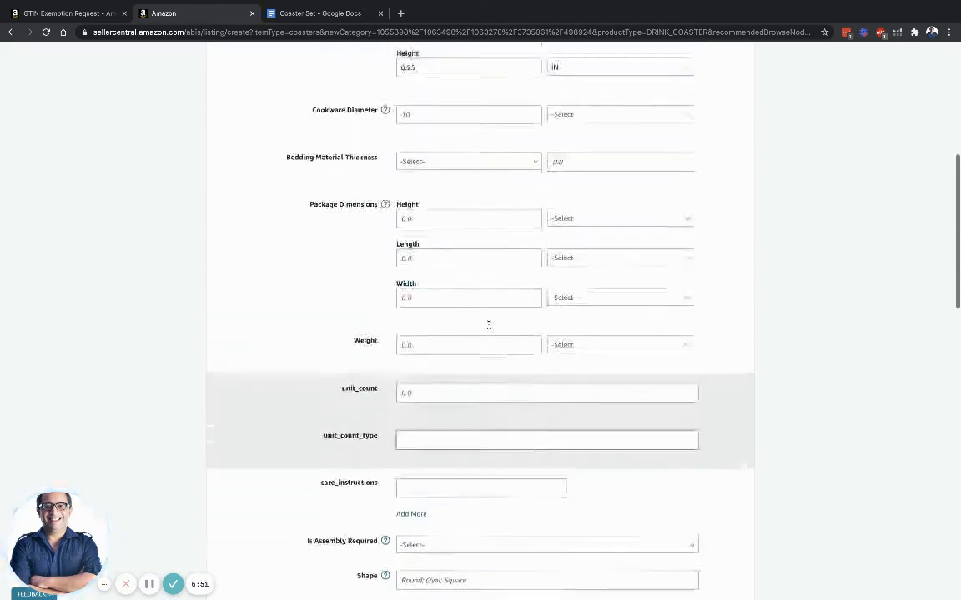
scroll(489, 327, "down", 15)
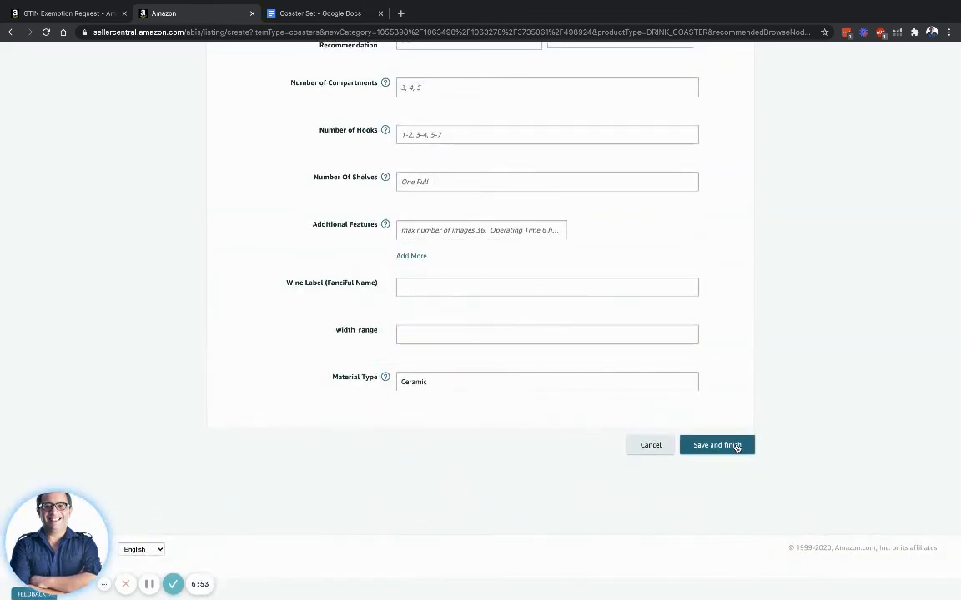